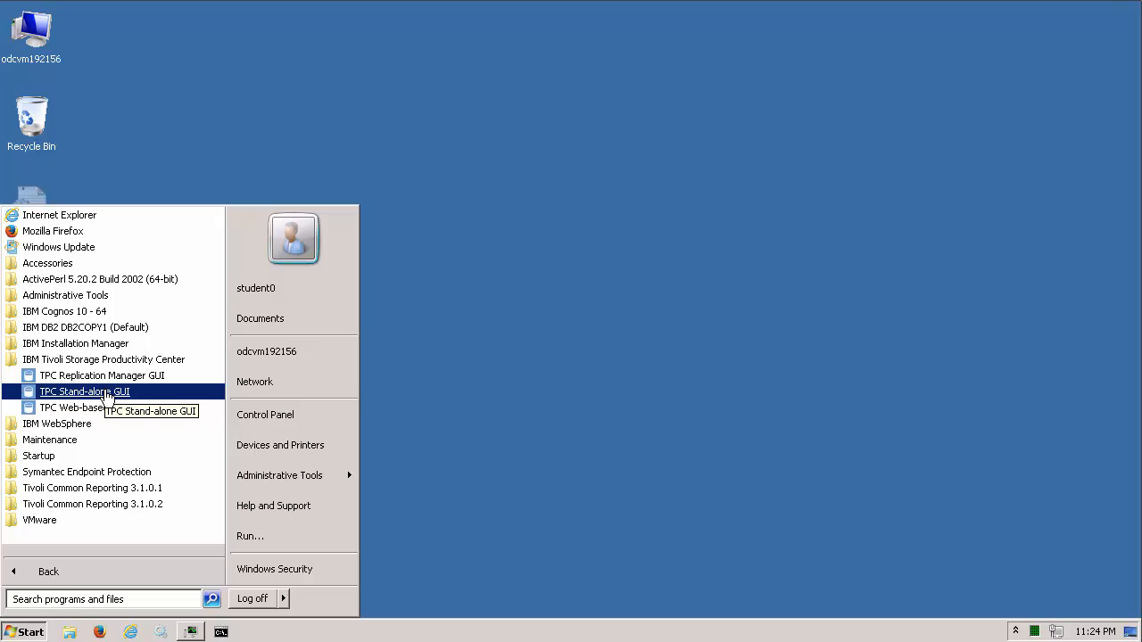
Step: Launch the TPC Stand-alone GUI, sign in with the account password, and close the welcome dialog by opening the dashboard
click(85, 392)
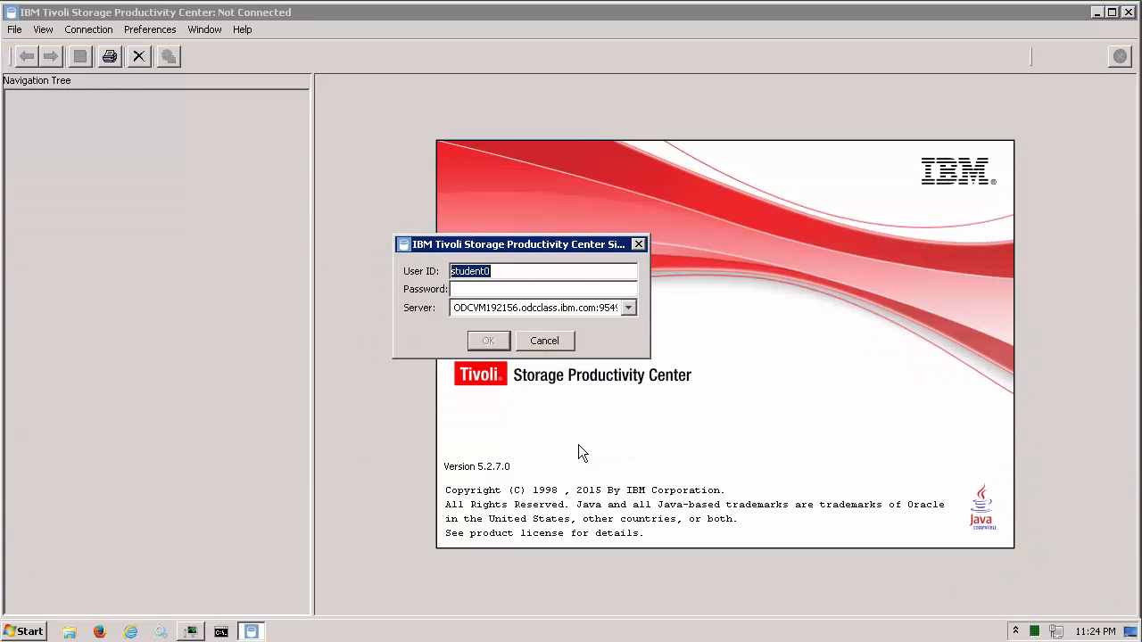
click(548, 289)
text(*****)
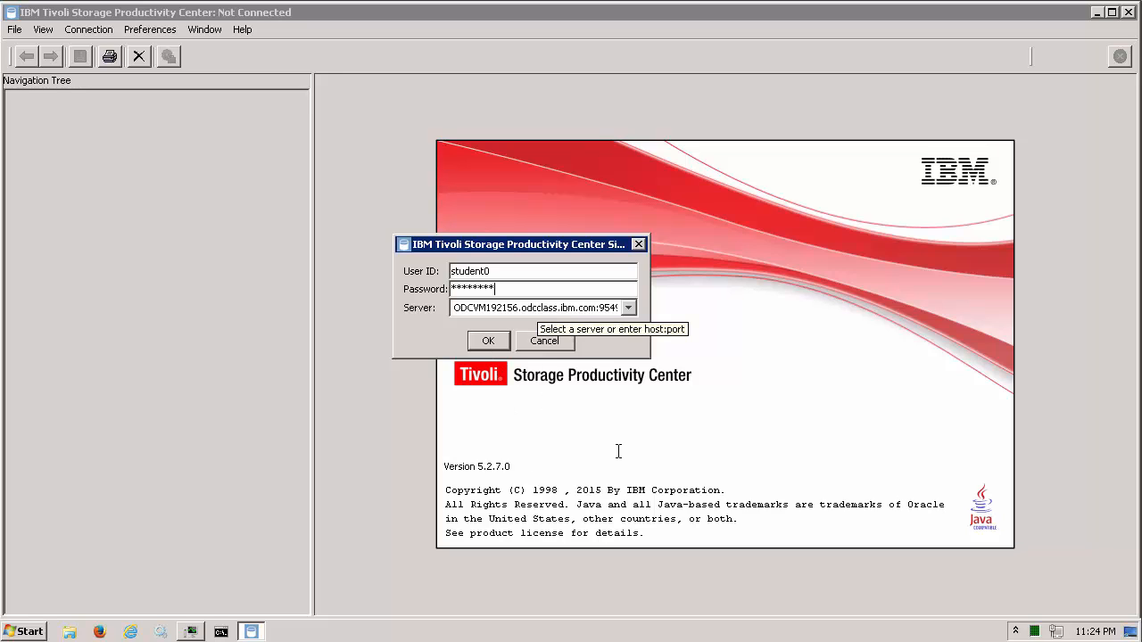
key(Return)
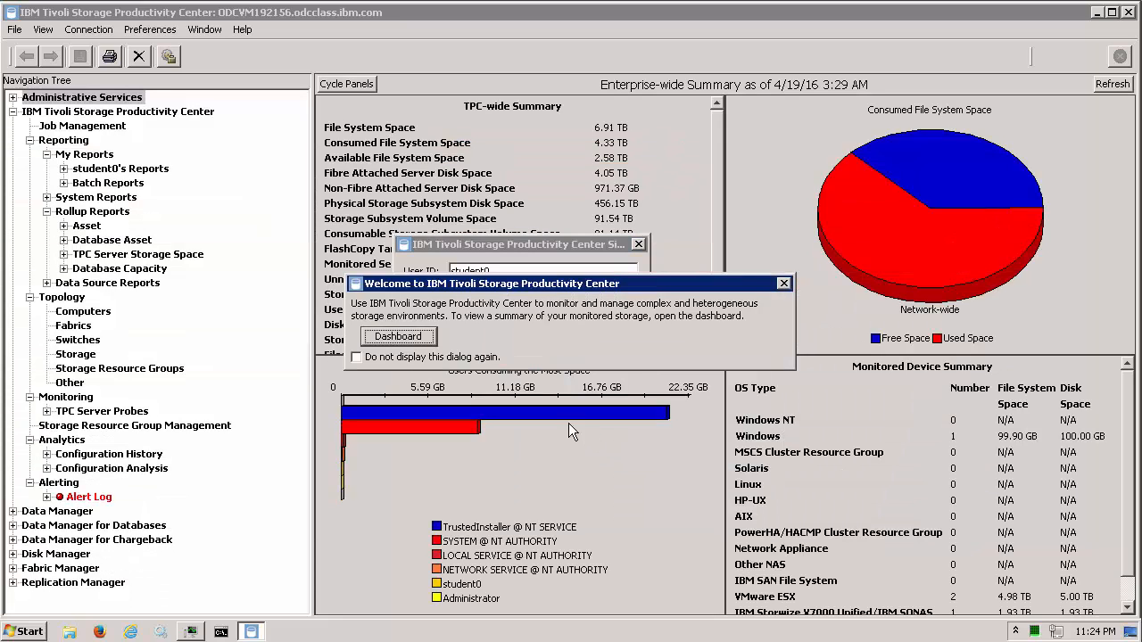
click(420, 338)
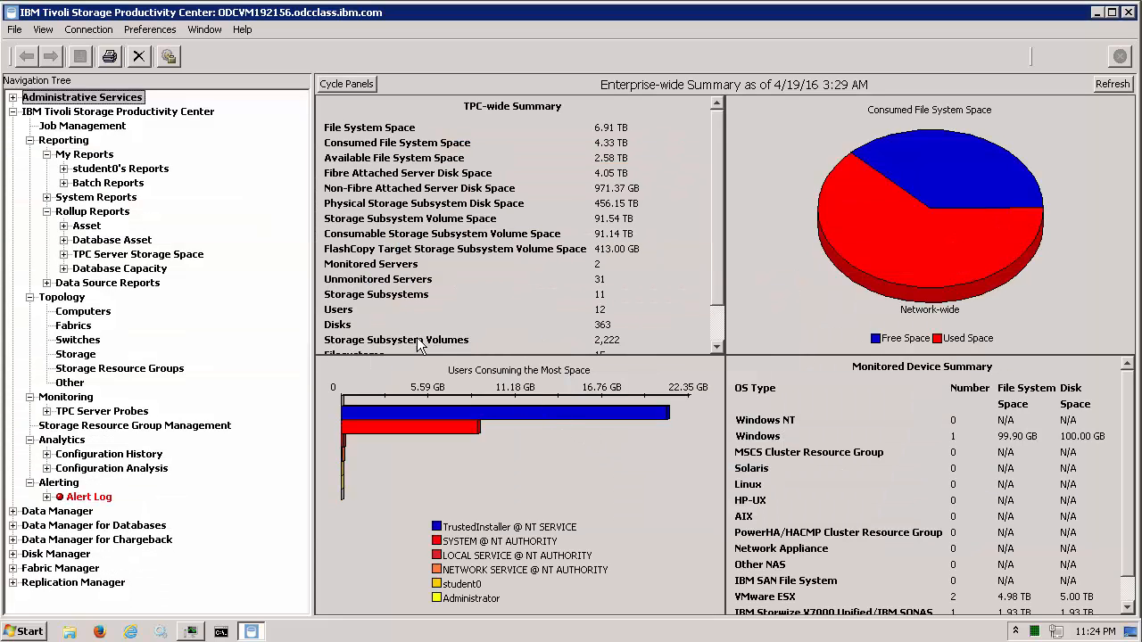
Step: Generate the Disk Manager storage subsystem performance report by storage subsystem using the latest data, and select the SVC-2145-Sandbox-IBM row
click(13, 554)
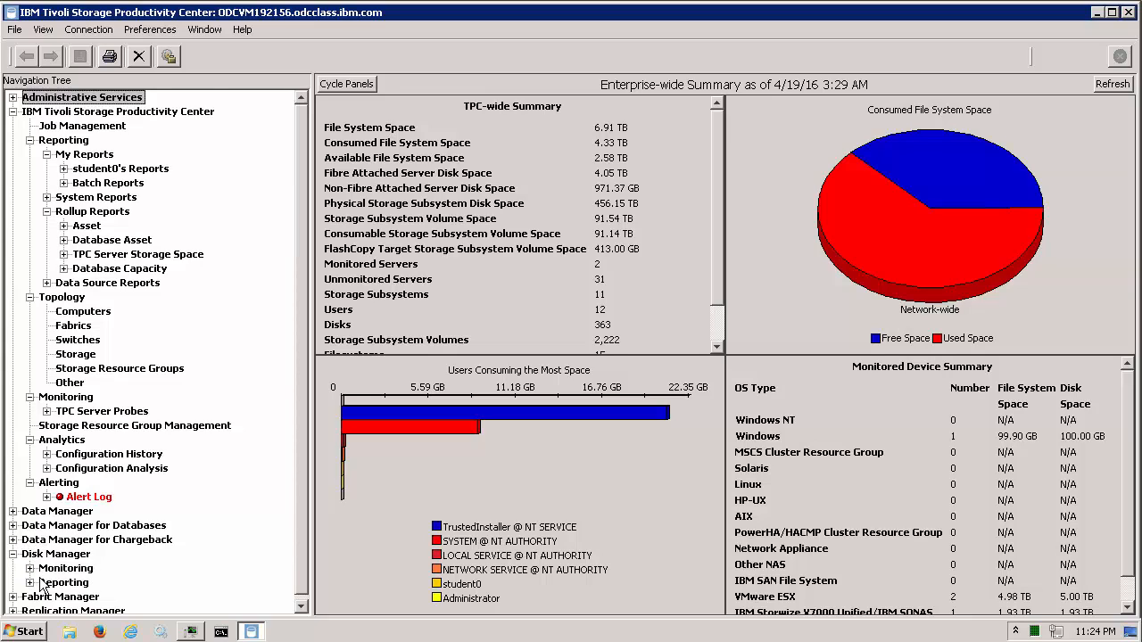
click(30, 582)
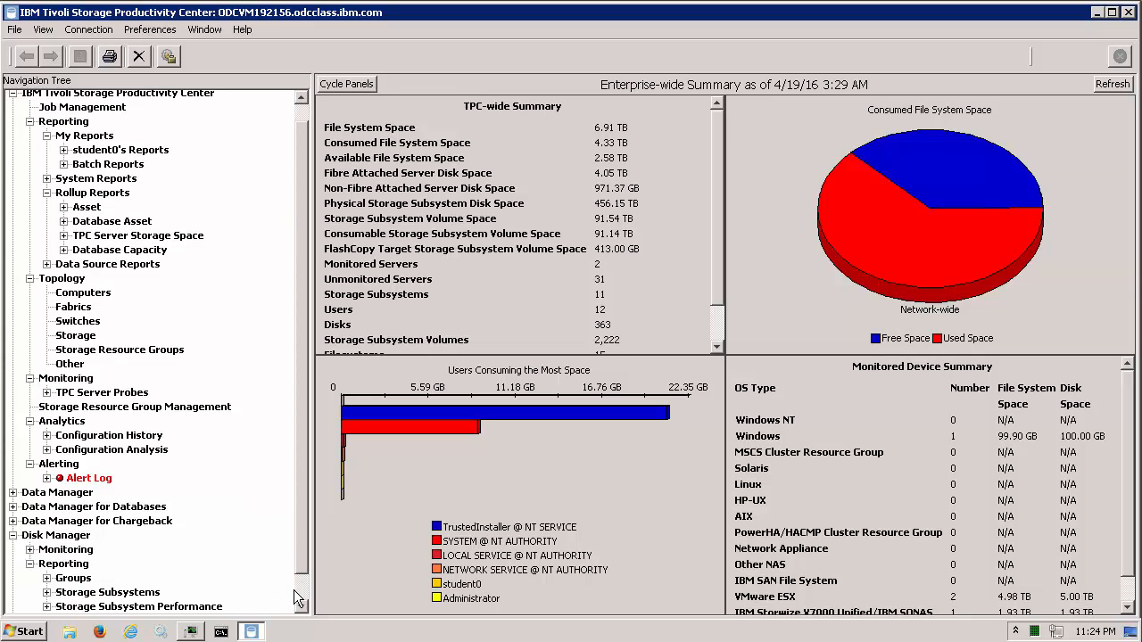
scroll(294, 596, down, 2)
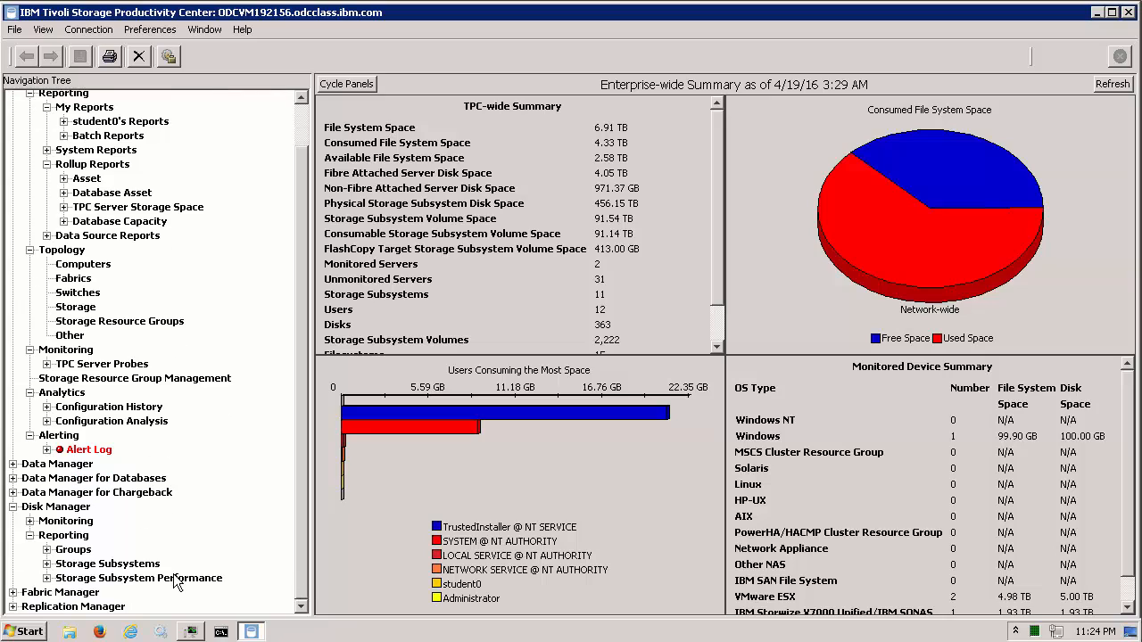
click(46, 578)
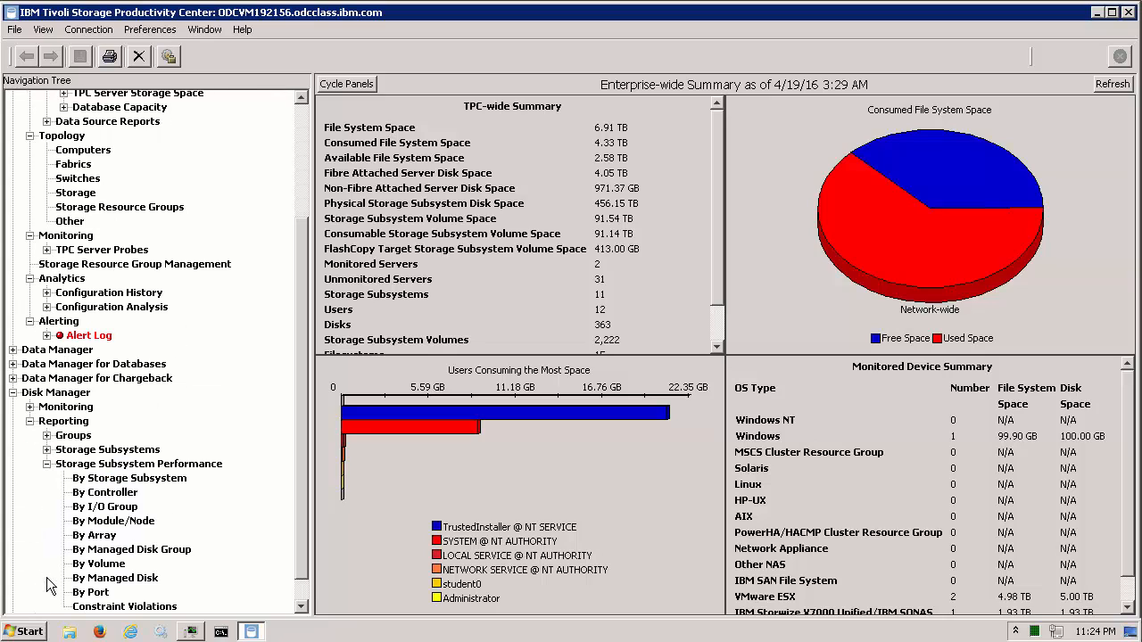
click(159, 480)
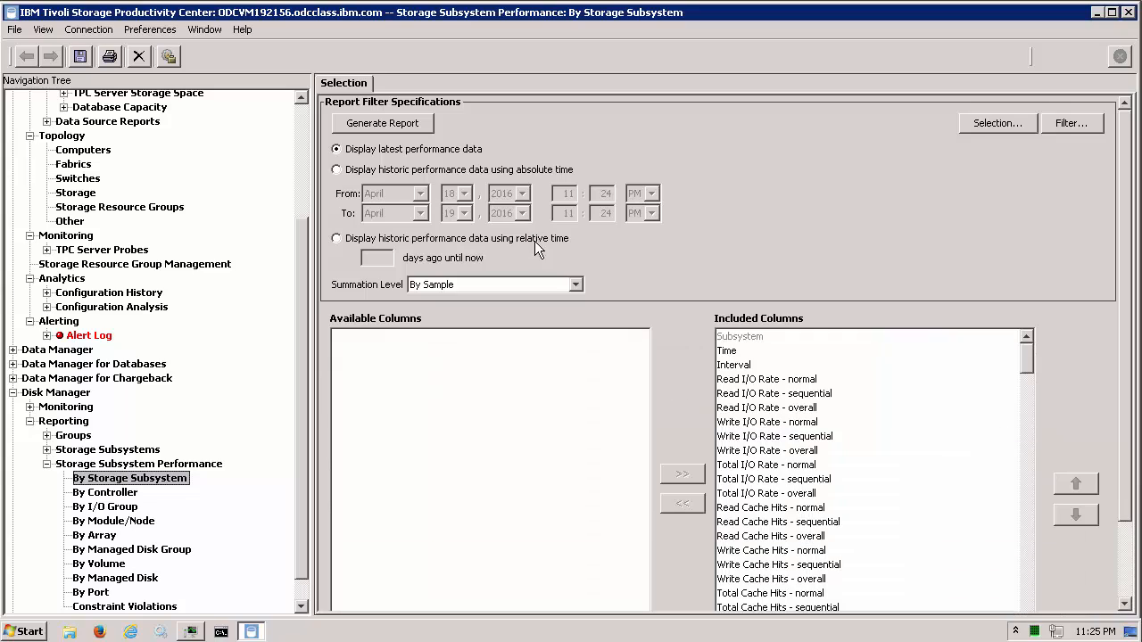
click(388, 122)
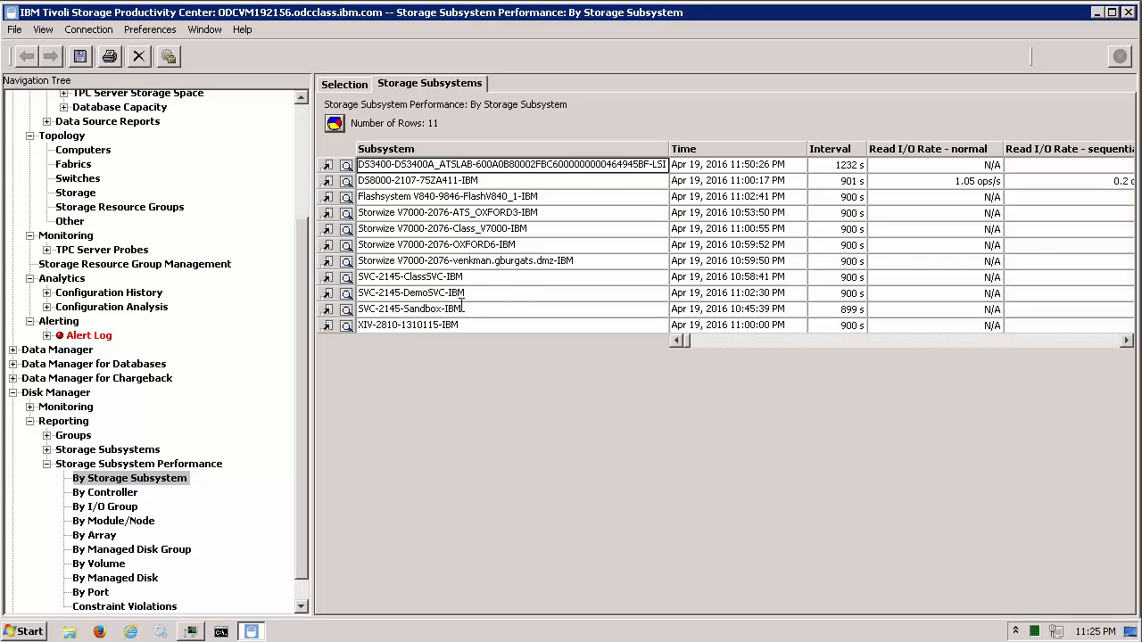
click(494, 309)
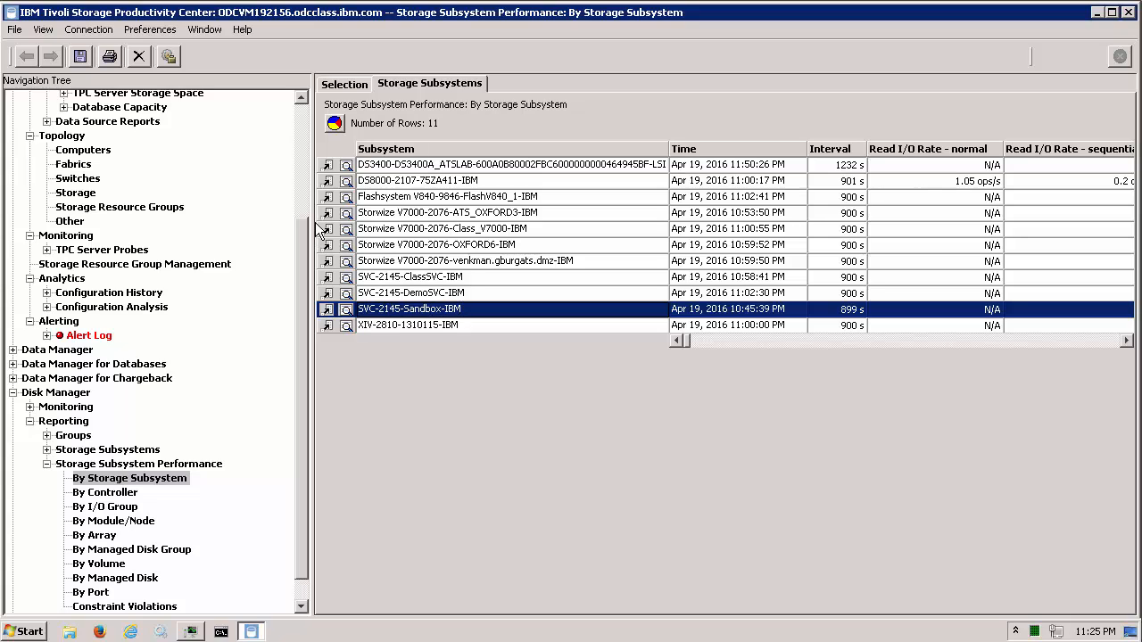
Step: Collapse the Topology, Monitoring, Analytics, Alerting and Rollup Reports branches of the navigation tree
scroll(310, 196, up, 4)
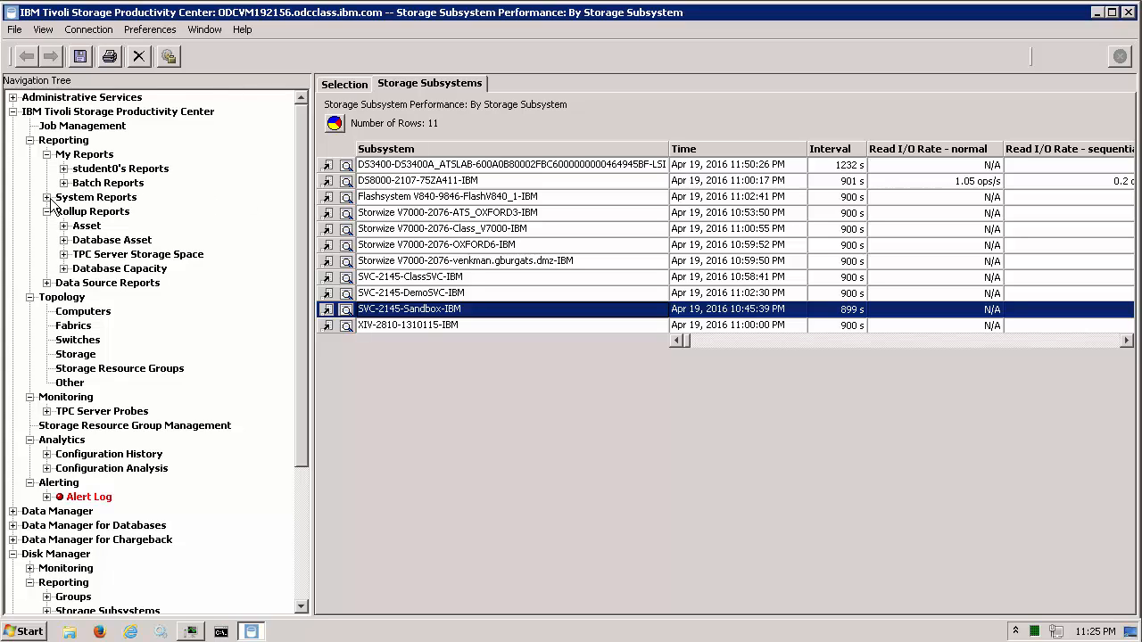
click(31, 297)
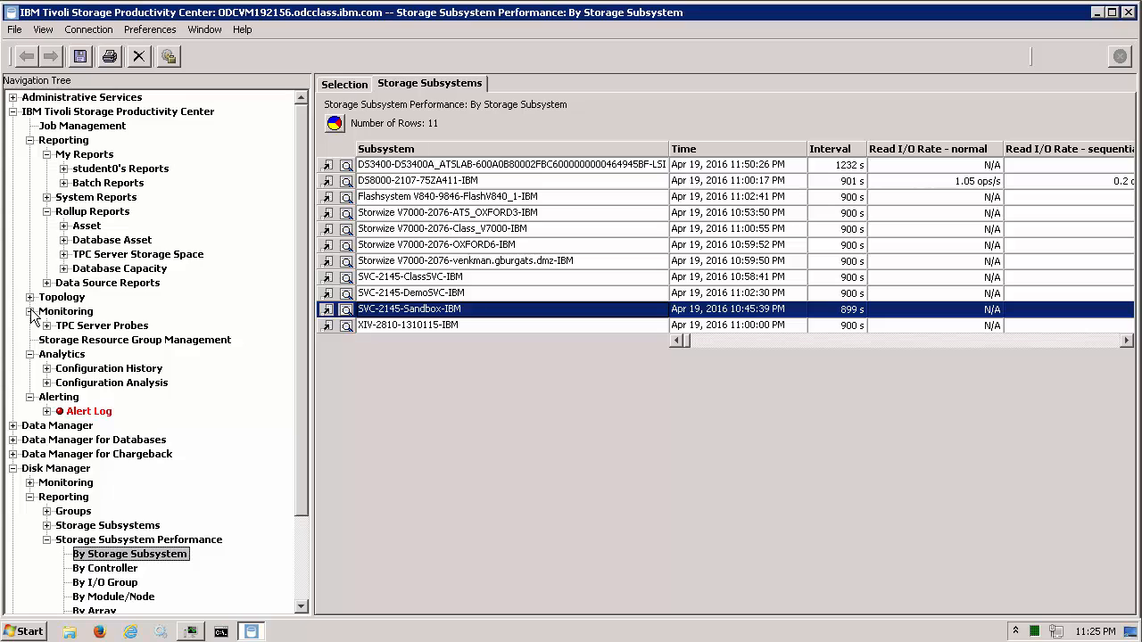
click(30, 311)
click(30, 340)
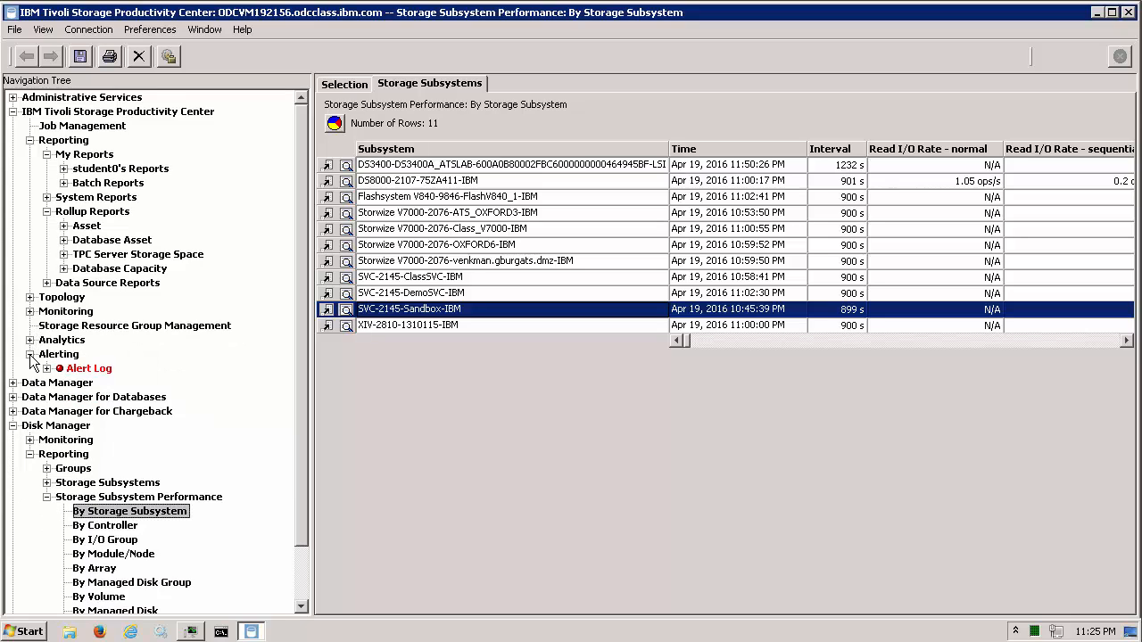
click(30, 354)
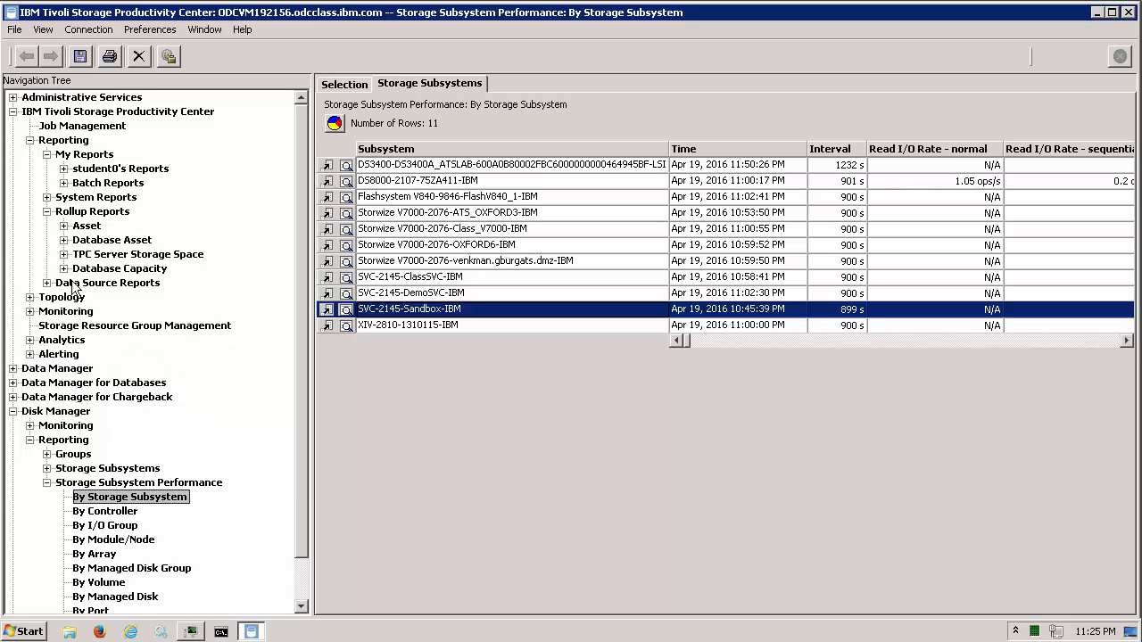
click(48, 212)
Step: Create a batch report and add the By Storage Subsystem report from Storage Subsystem Performance to its current selections
click(125, 184)
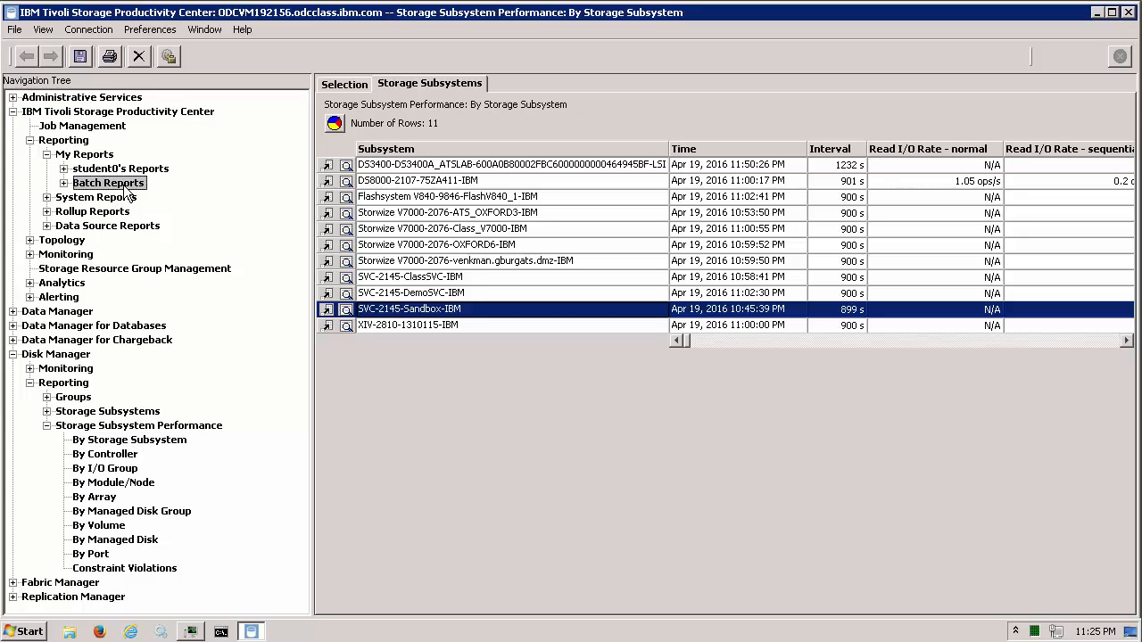
right_click(120, 189)
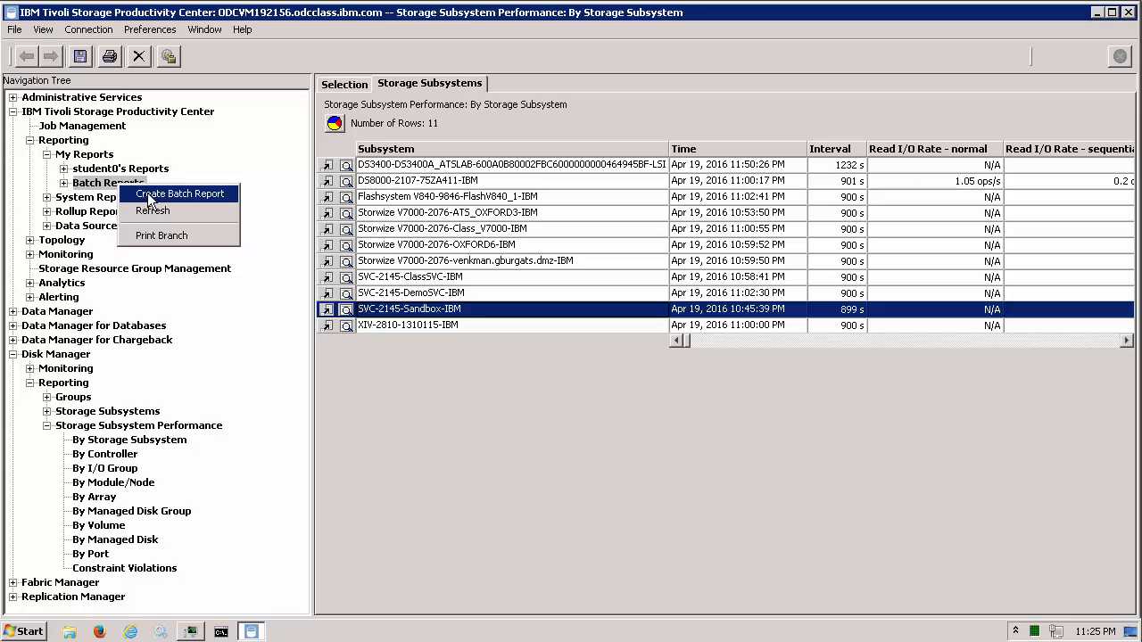
click(152, 193)
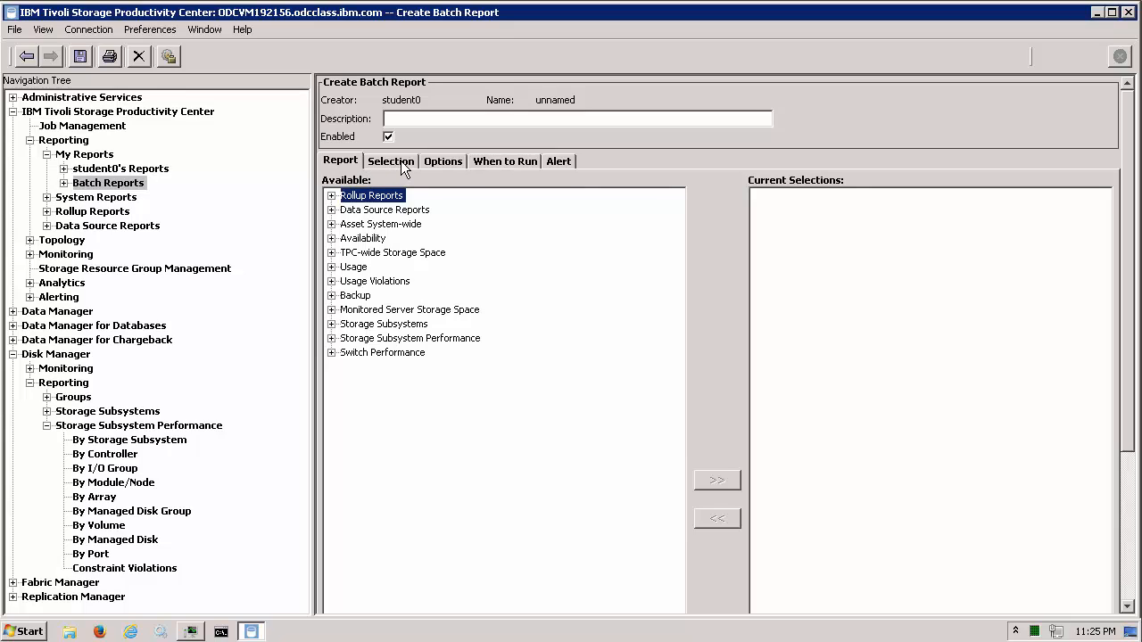
click(331, 338)
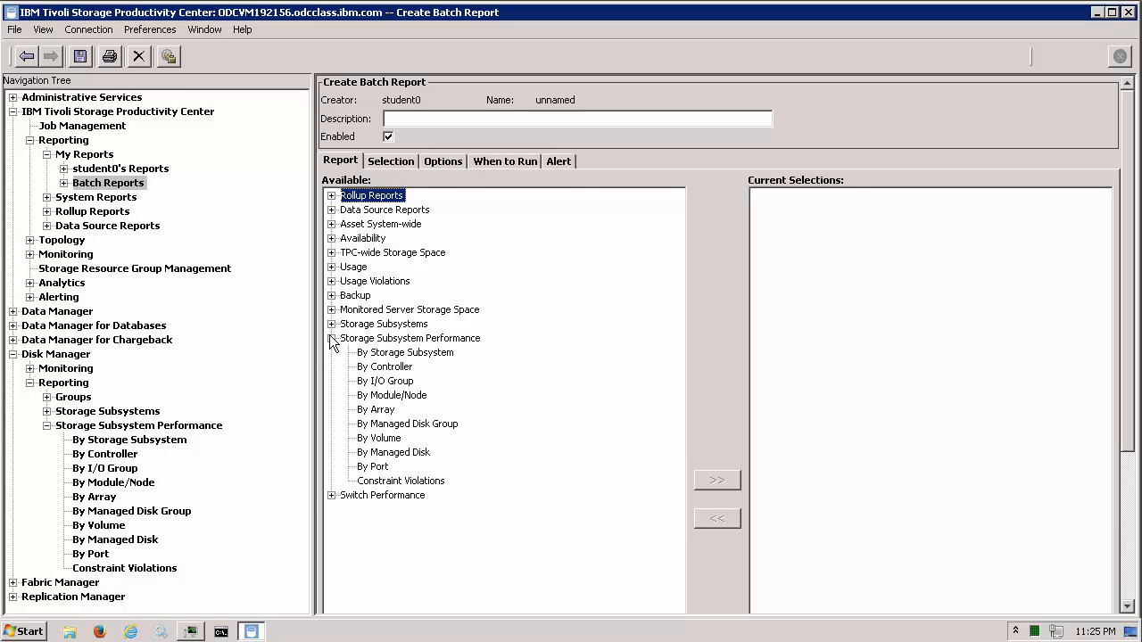
click(425, 357)
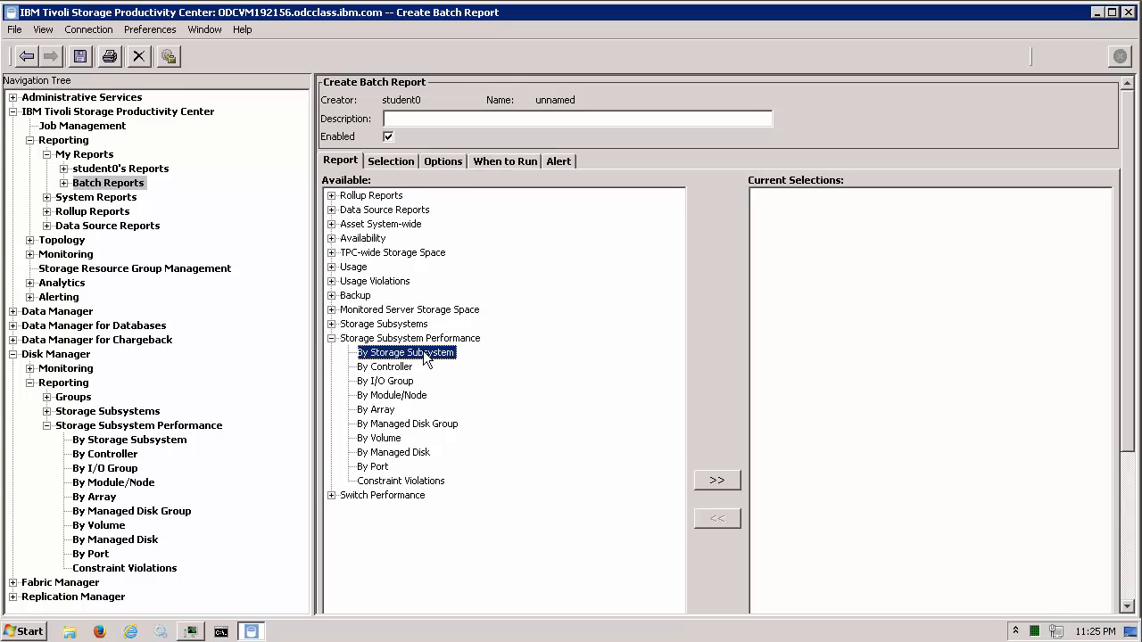
click(699, 479)
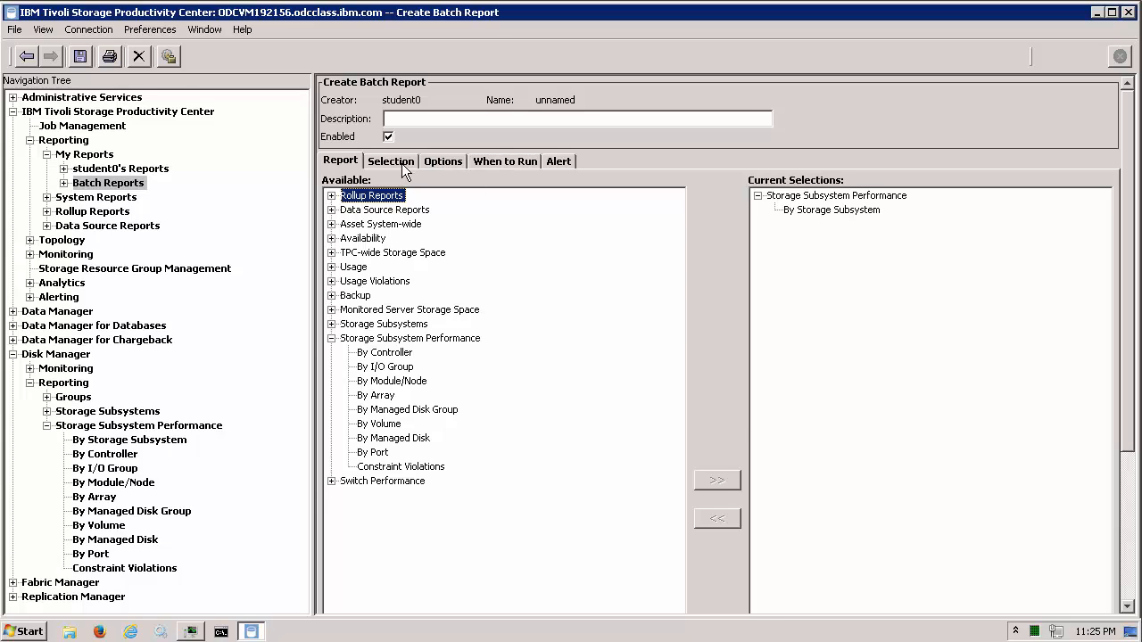
Step: Try historic performance data from 1 day ago until now for the batch report, and return to the latest performance data
click(402, 164)
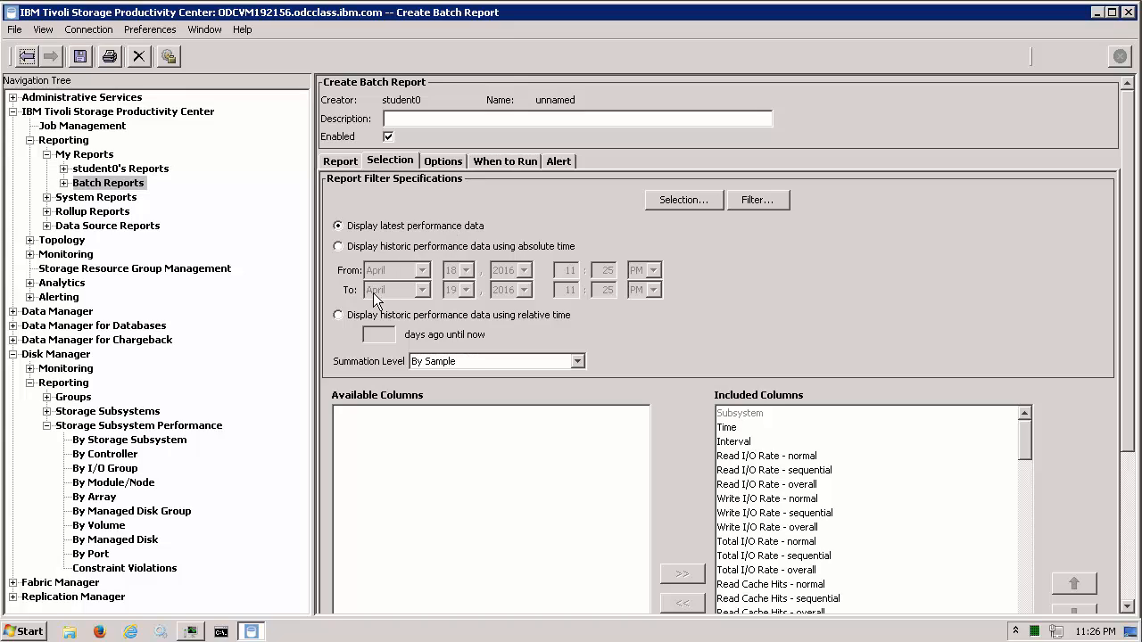
click(350, 319)
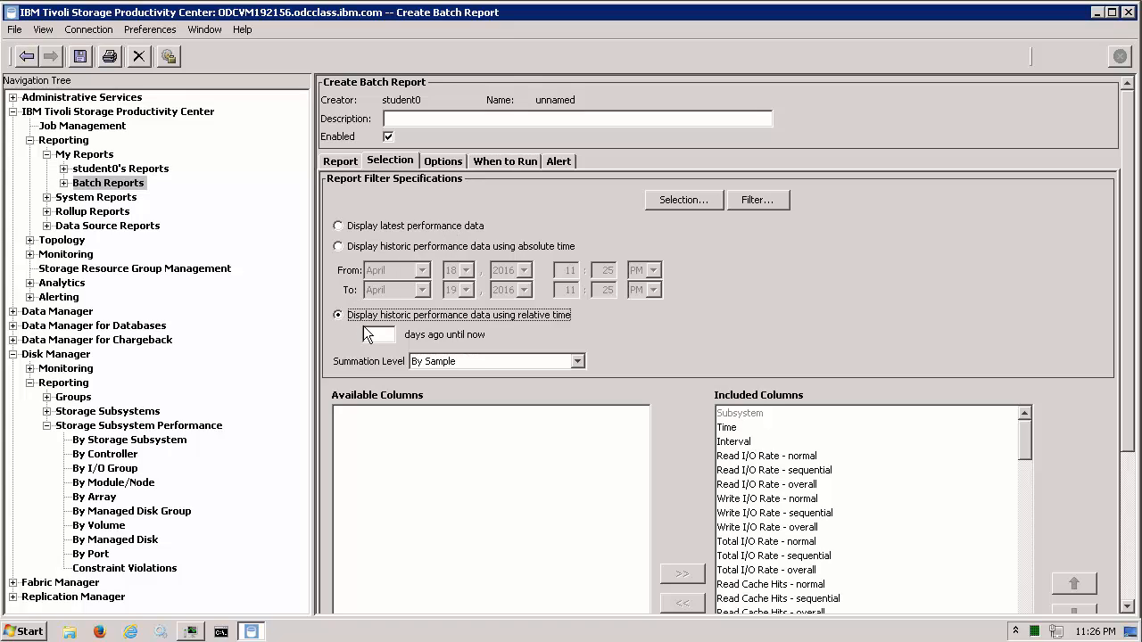
click(368, 334)
text(1)
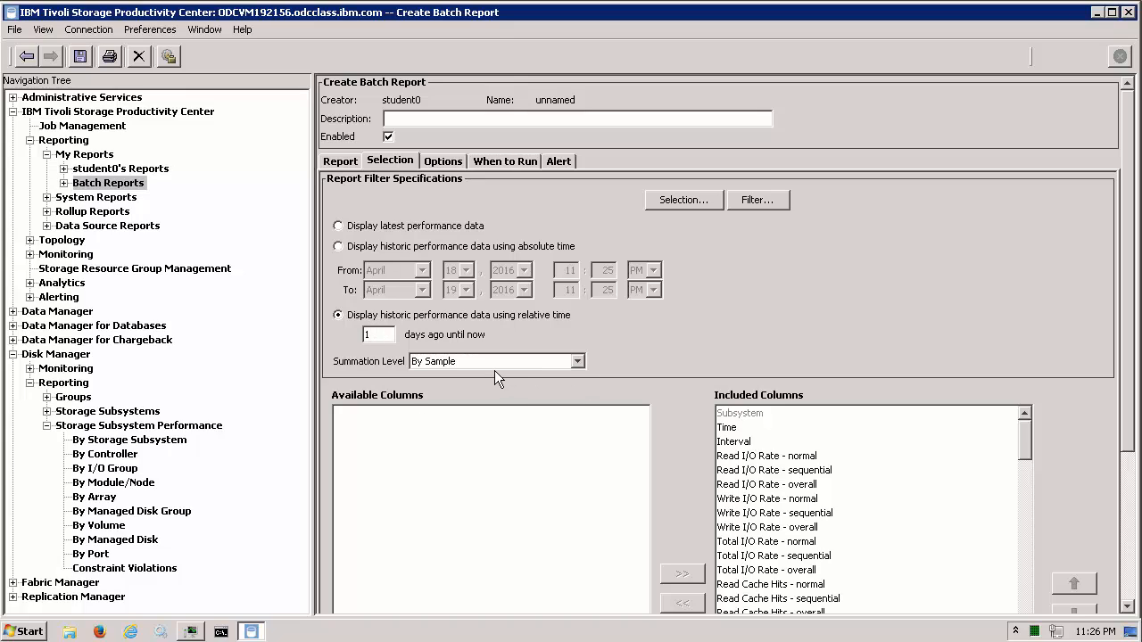
click(339, 226)
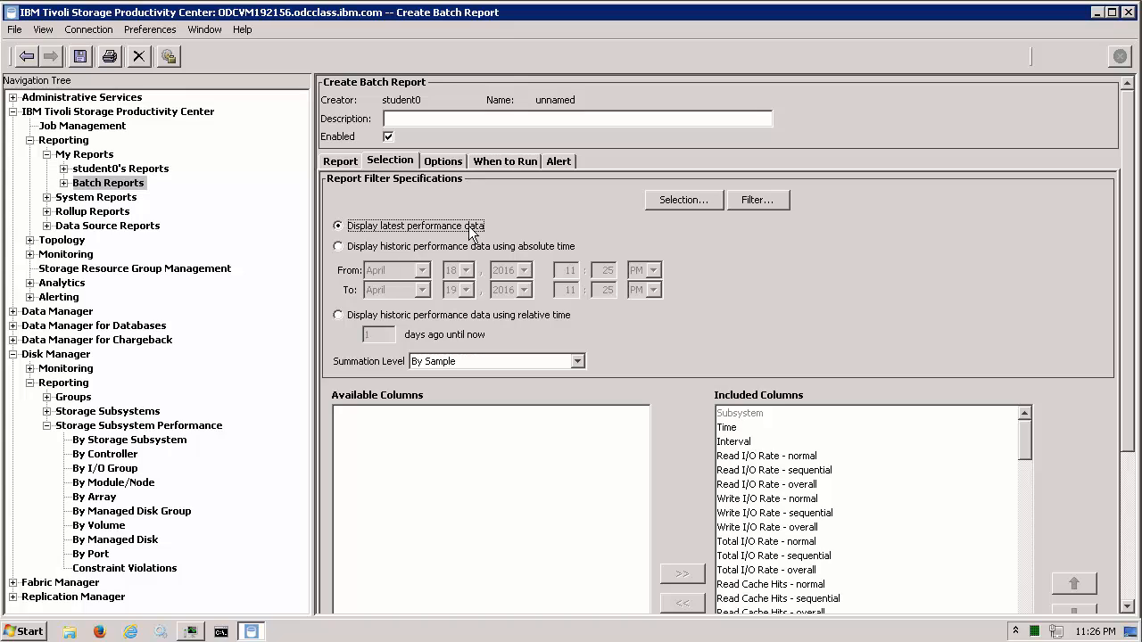
Step: Include headers in the batch report's CSV file, and review the report location and the output file name mask
click(446, 161)
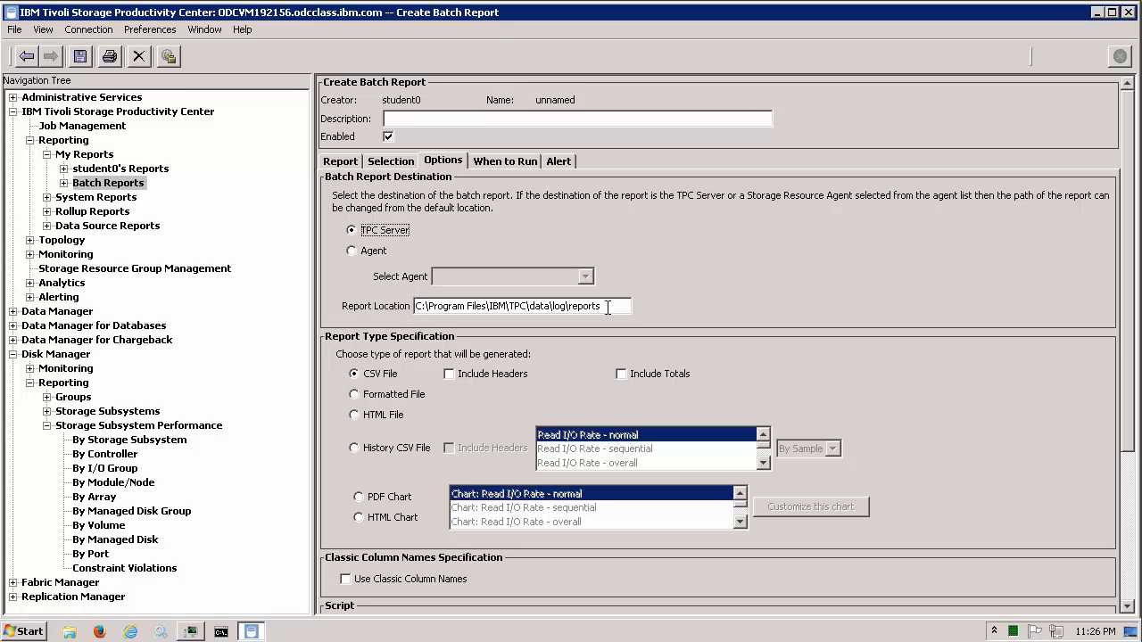
drag(608, 308, 422, 310)
triple_click(422, 310)
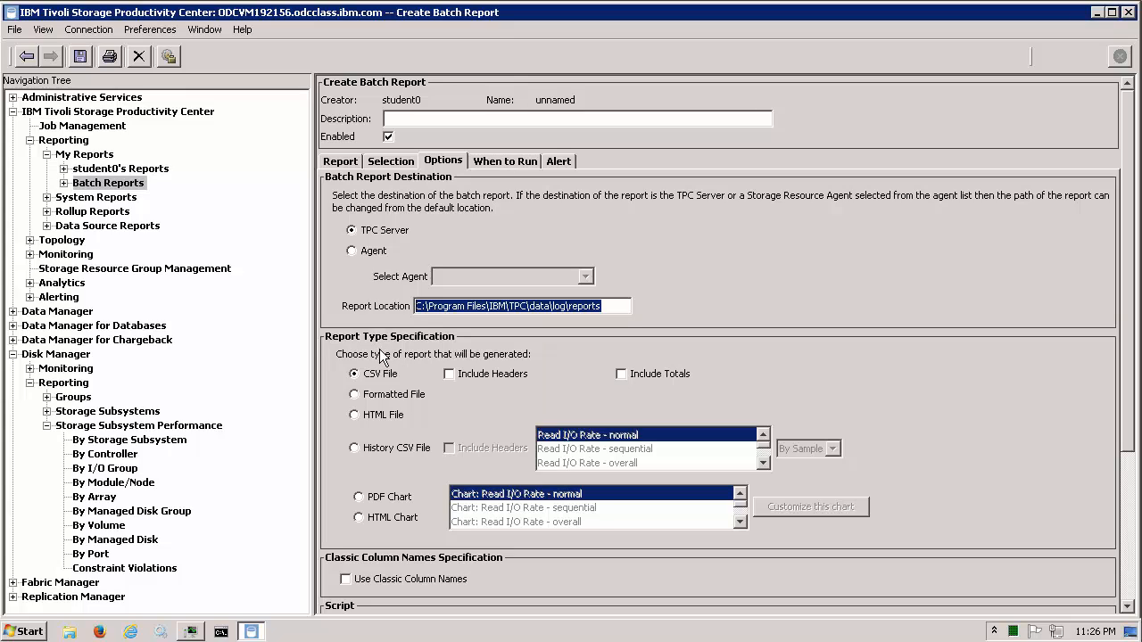
click(449, 375)
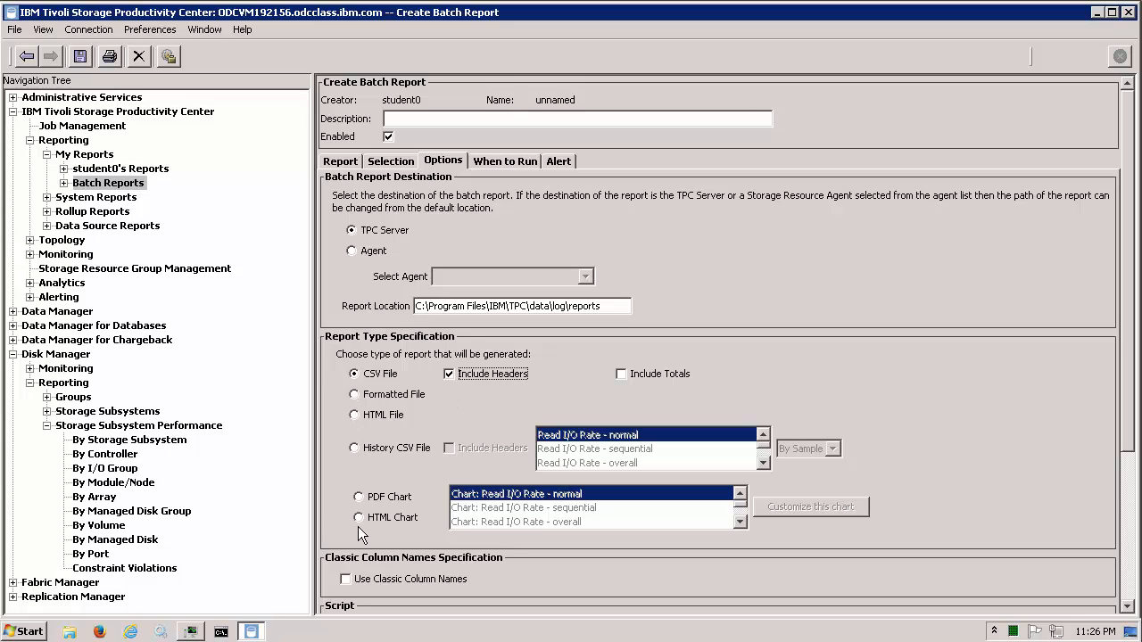
click(1129, 571)
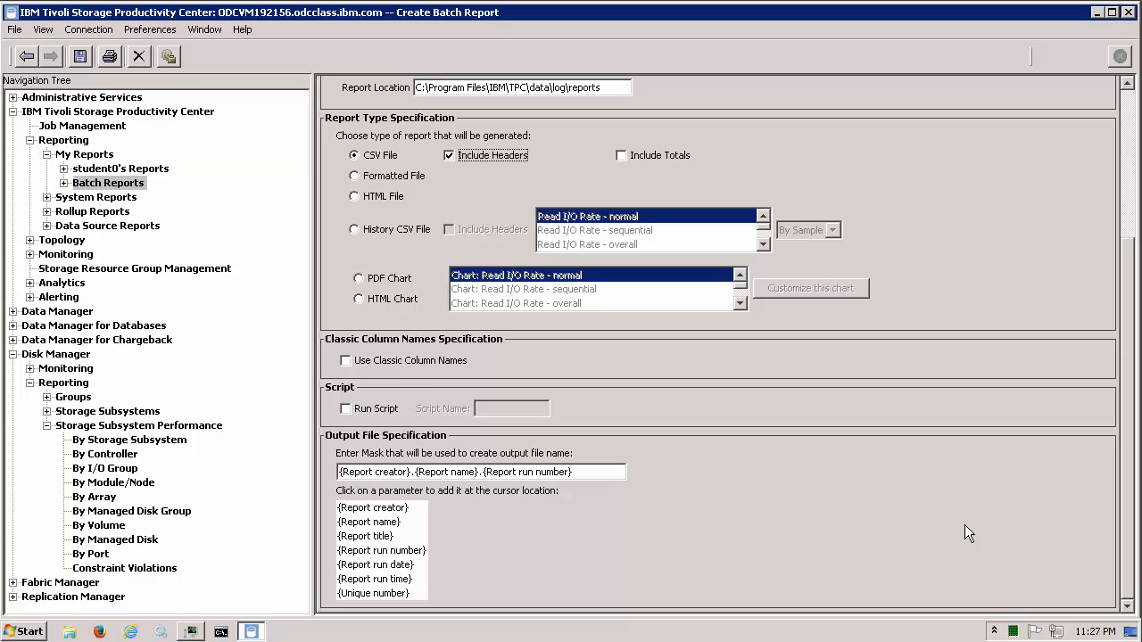
click(1128, 189)
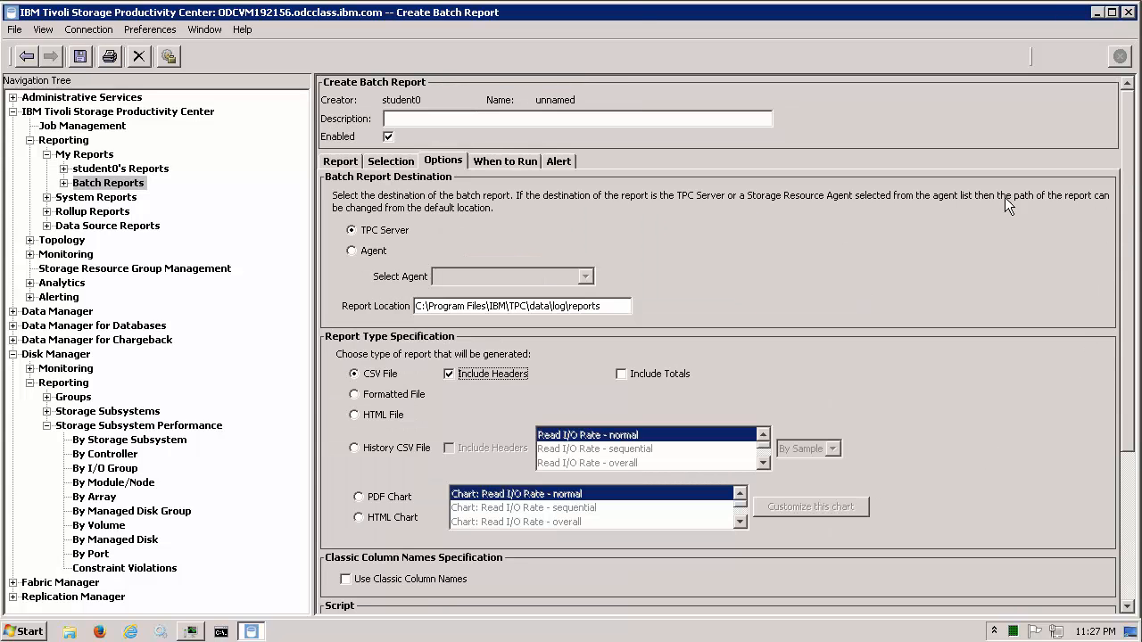
Step: Set the batch report to run now, and view its alert settings
click(500, 163)
click(381, 197)
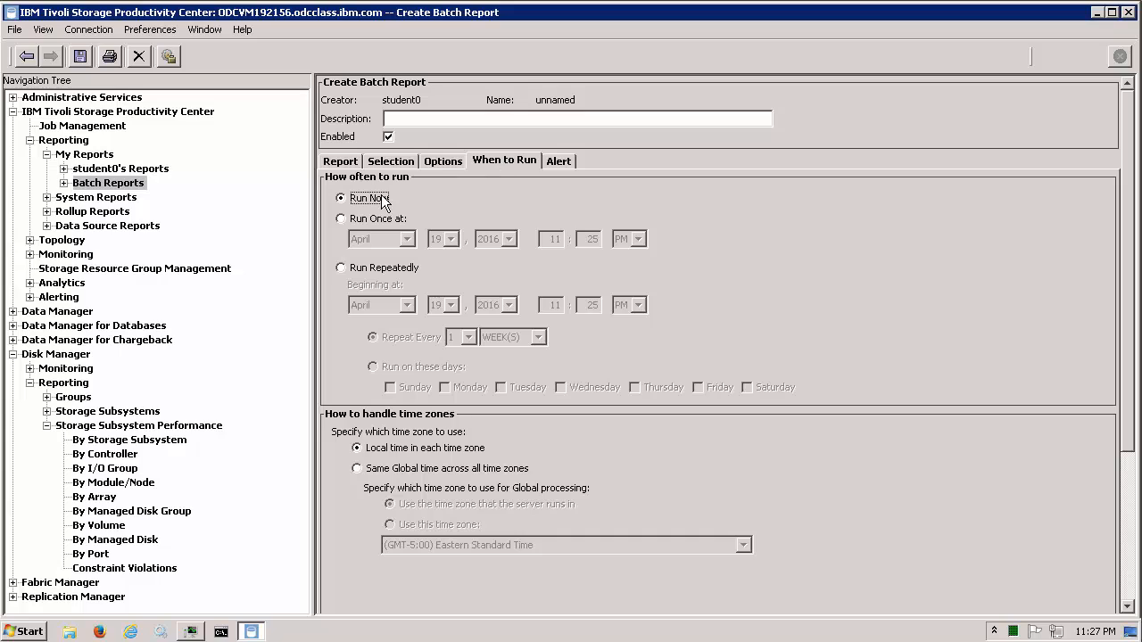
click(560, 161)
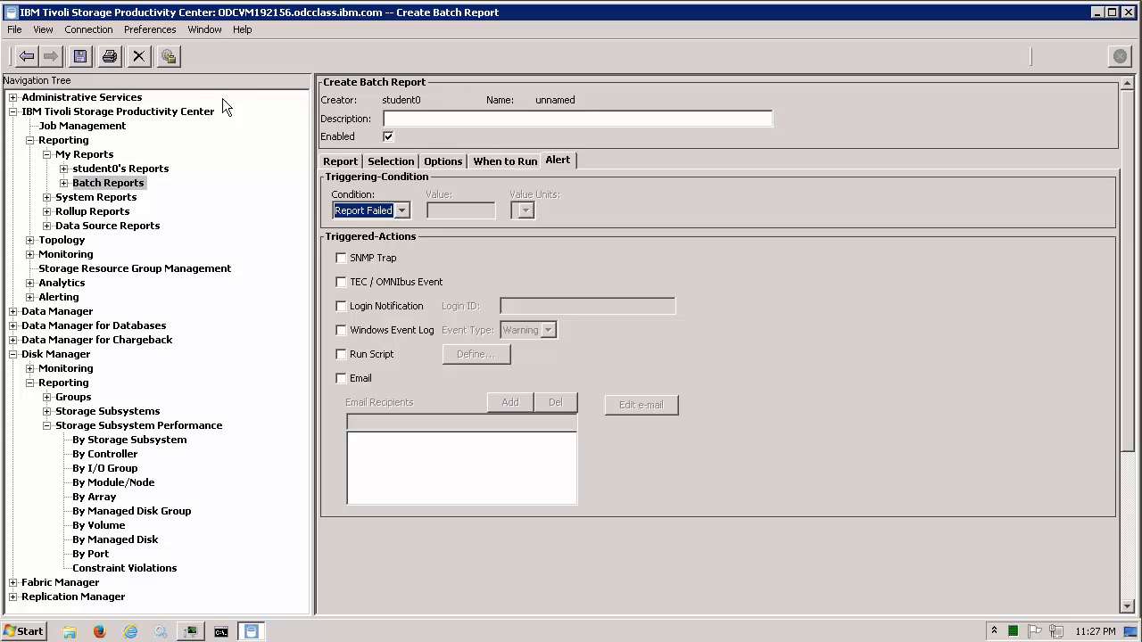
Step: Save the batch report under the name By SS and open its job status
click(80, 58)
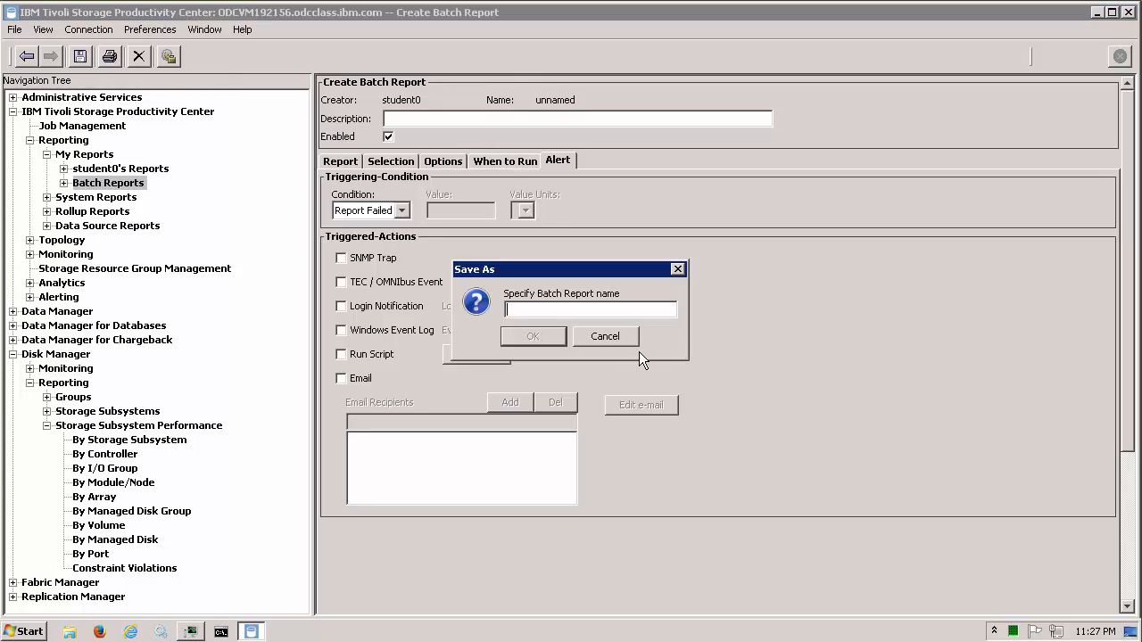
text(By SS)
click(534, 337)
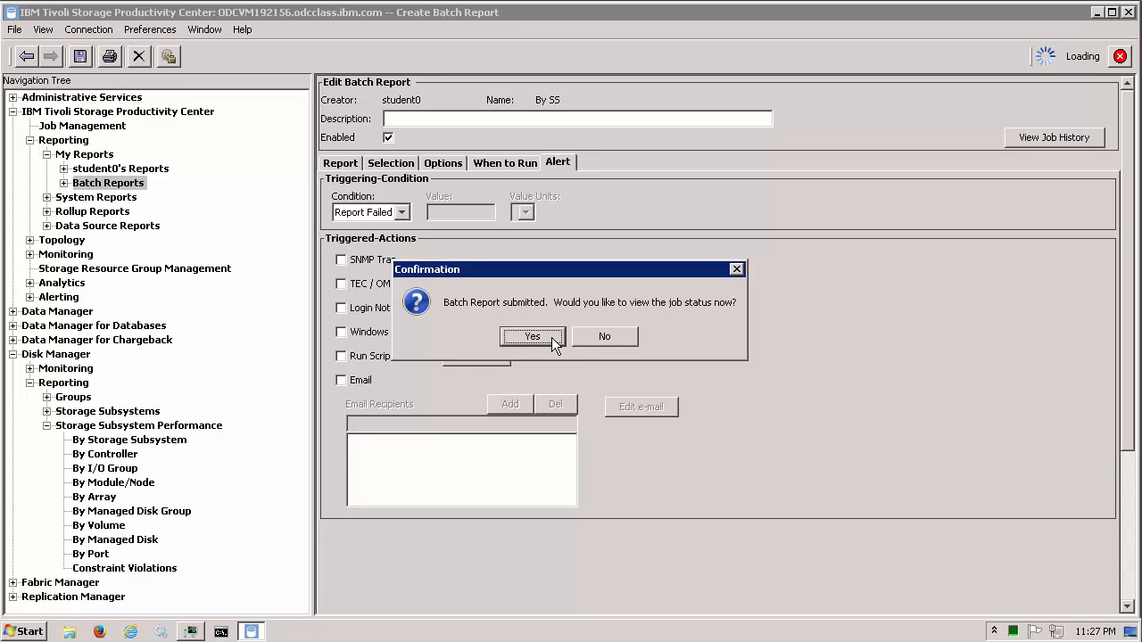
click(547, 336)
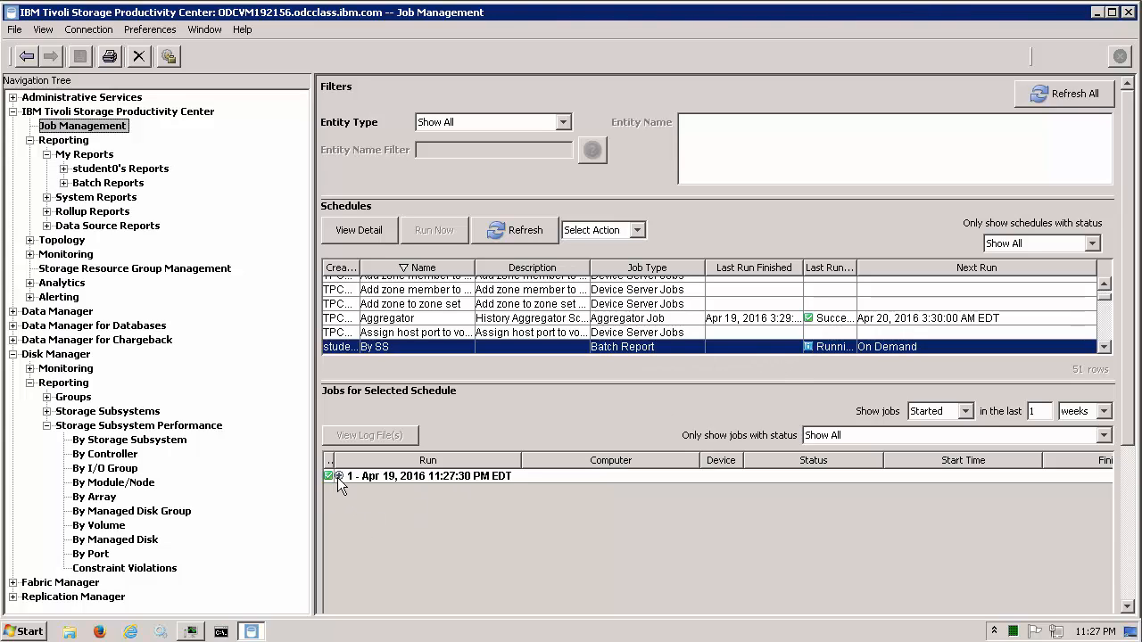
Step: Refresh the job list and open the log file of the By SS batch report run
click(1076, 98)
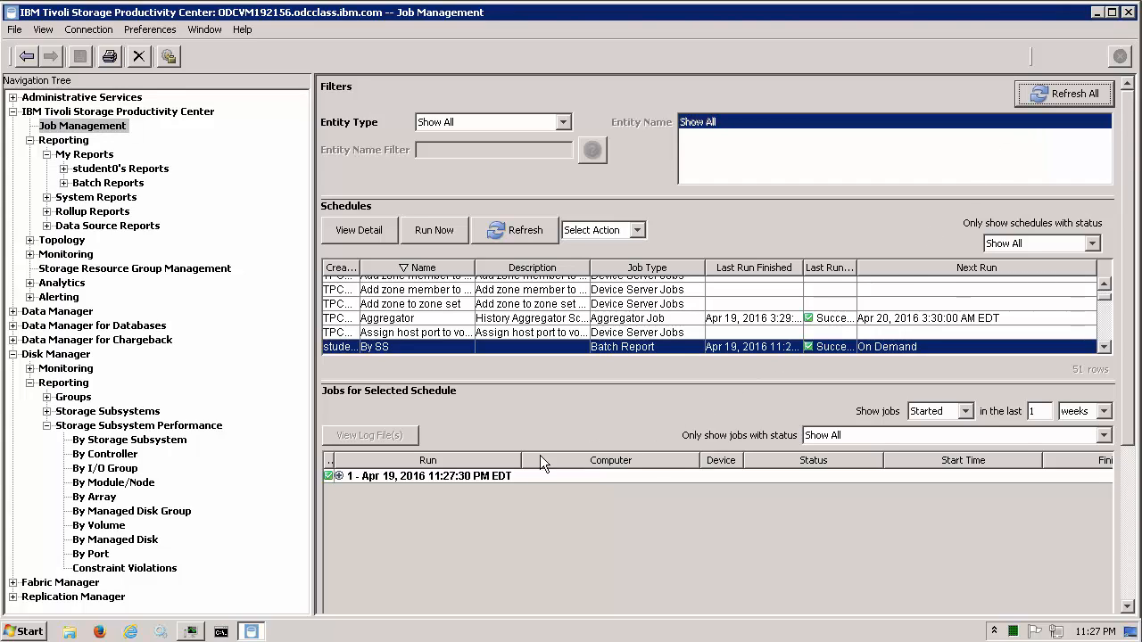
click(339, 476)
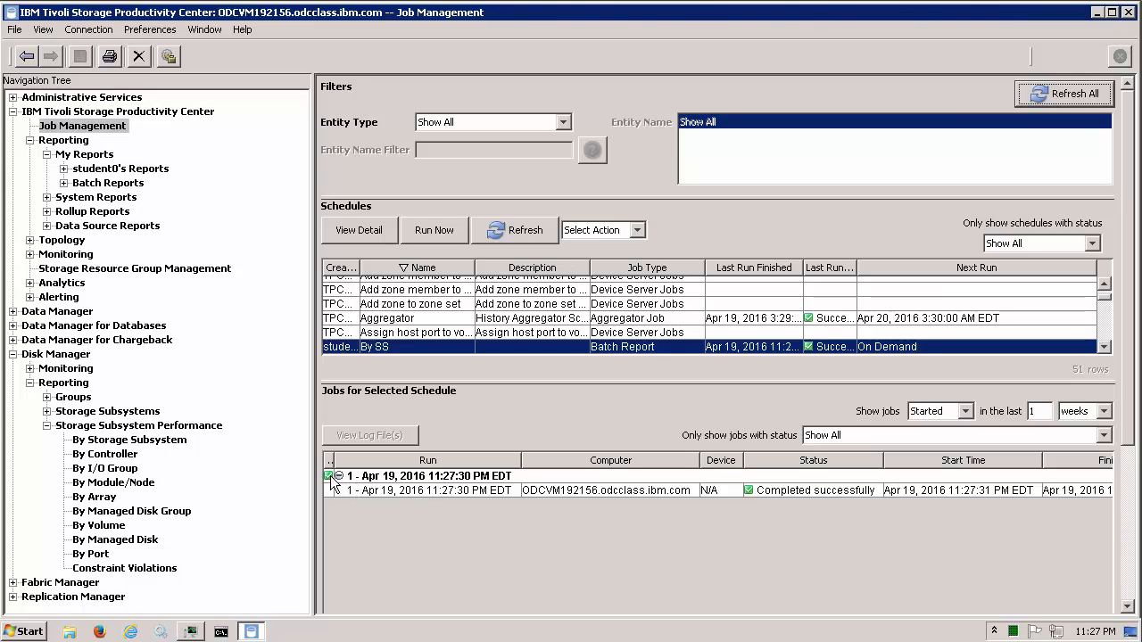
double_click(603, 489)
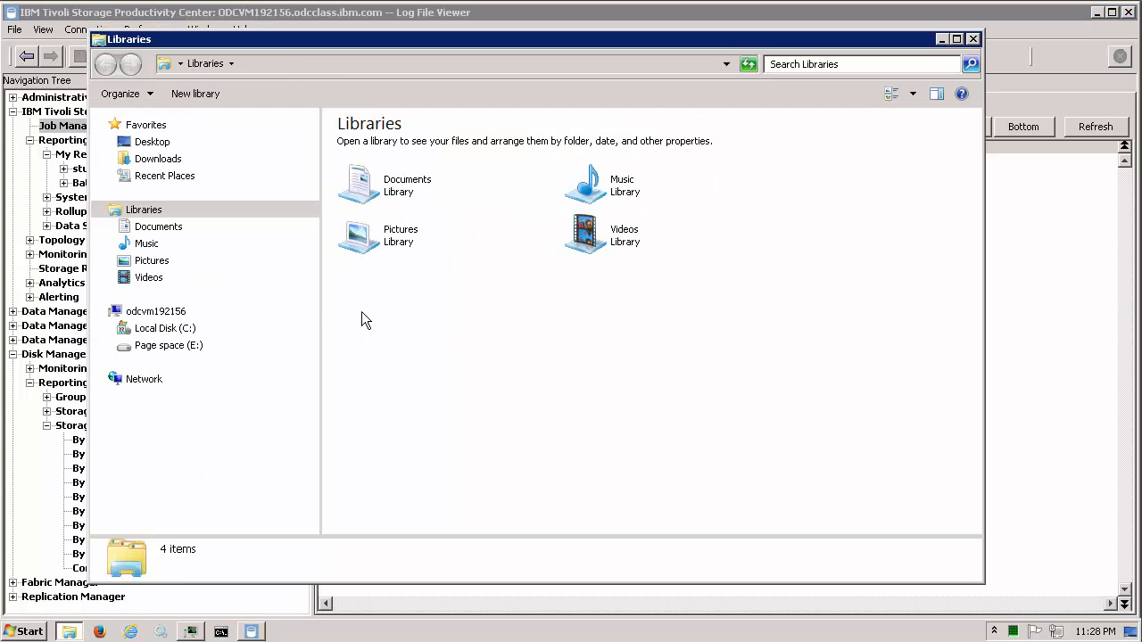
Step: Browse in Windows Explorer to C:\Program Files\IBM\TPC\data\log\reports and open student0.By SS.0001.csv
click(178, 336)
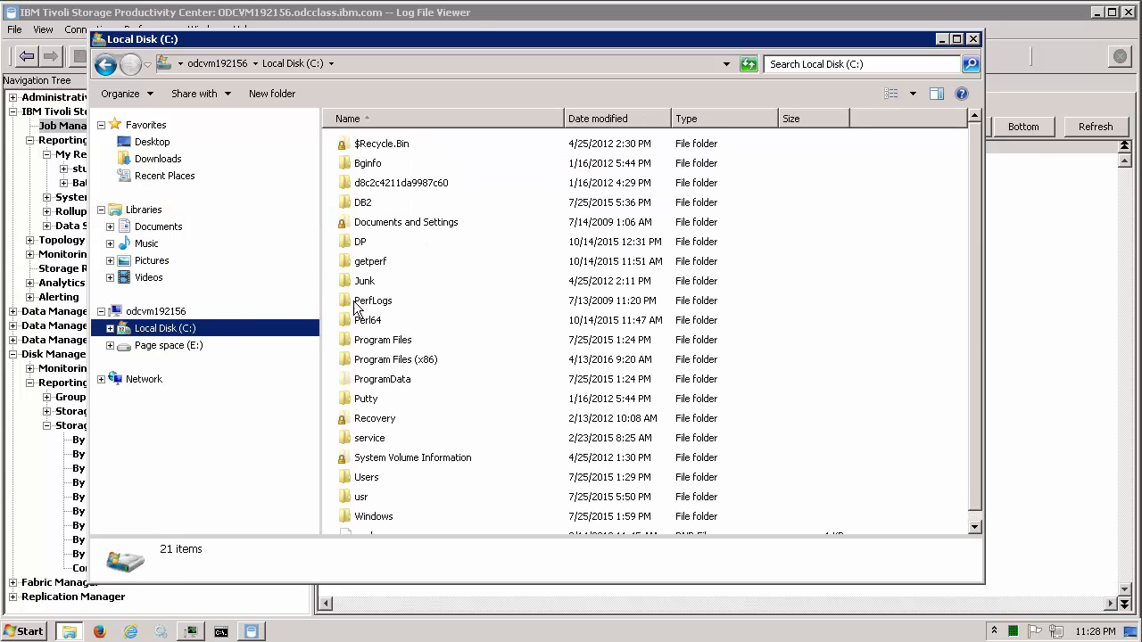
double_click(375, 343)
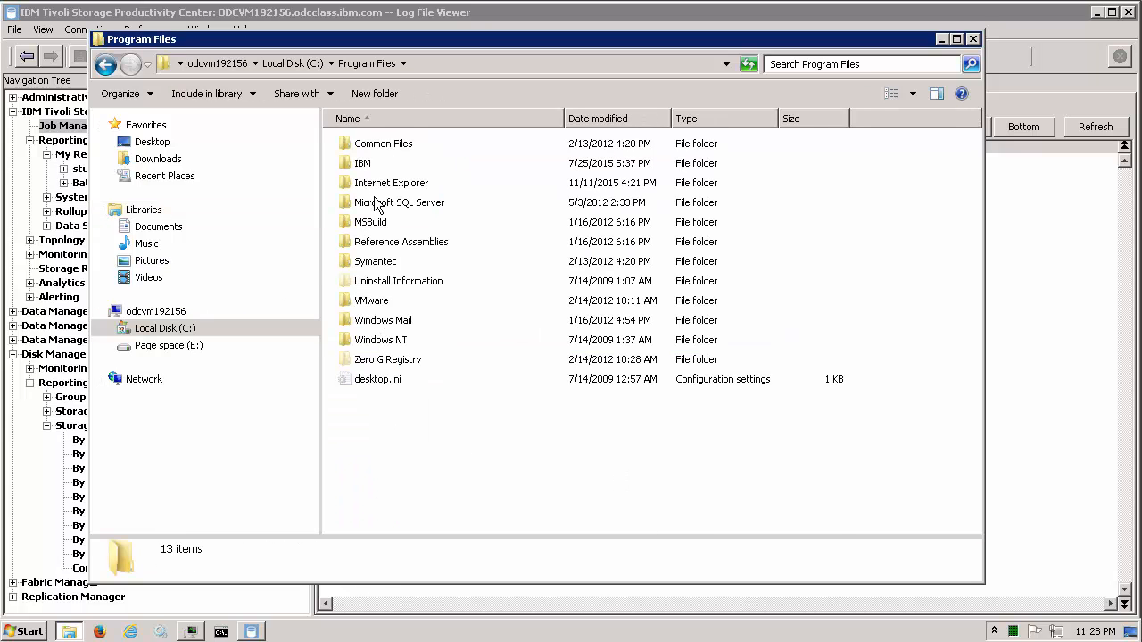
double_click(367, 165)
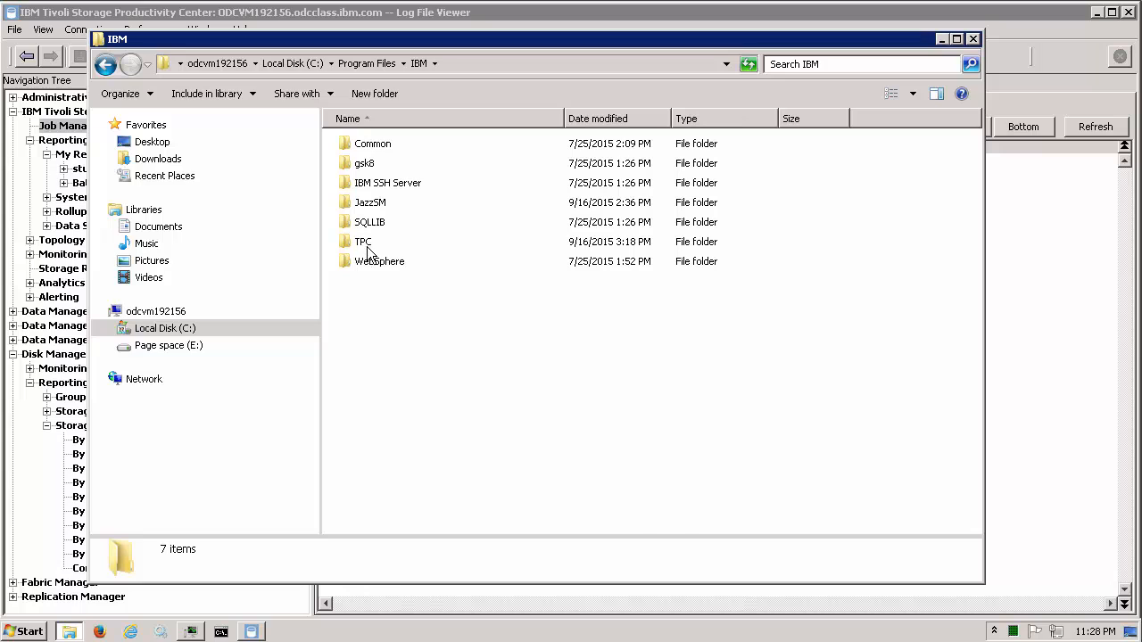
double_click(367, 247)
double_click(361, 262)
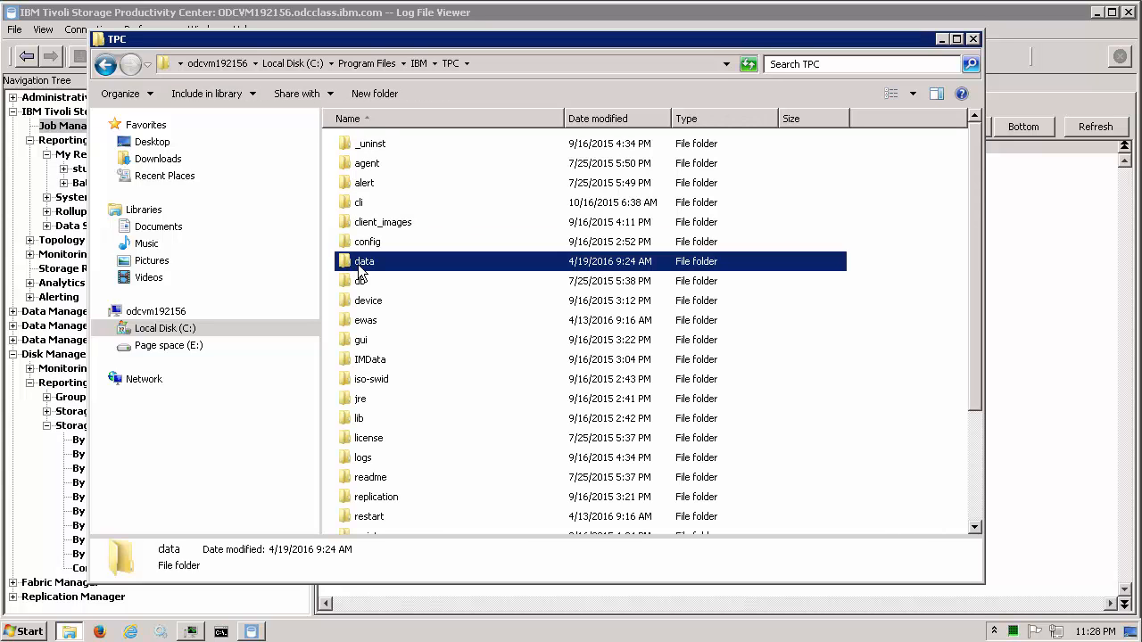
double_click(364, 241)
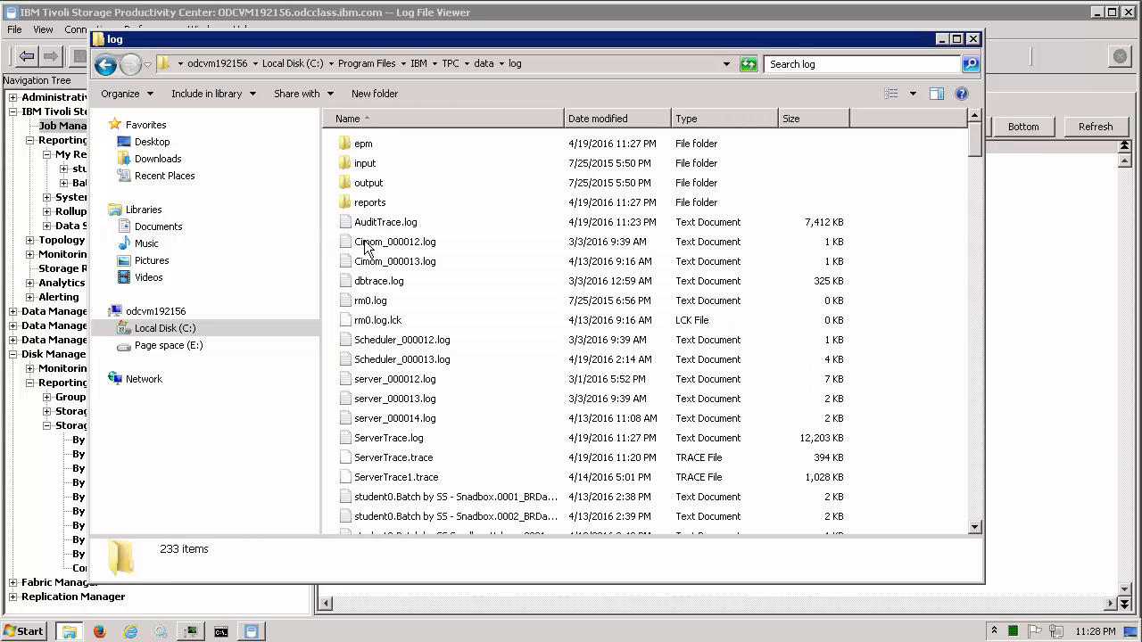
double_click(371, 206)
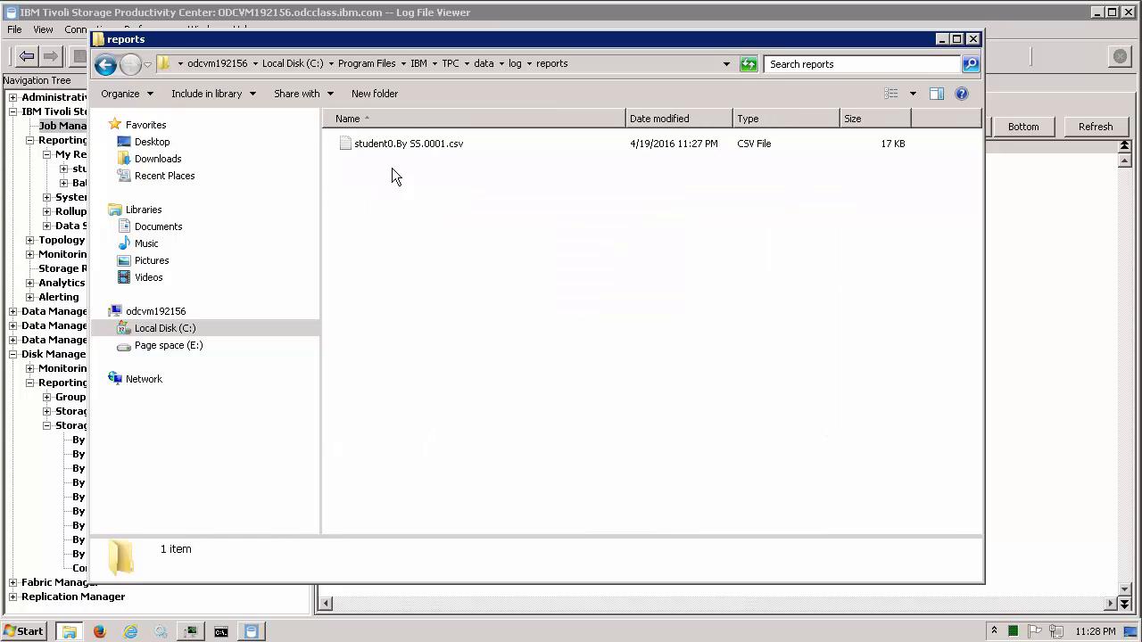
double_click(432, 146)
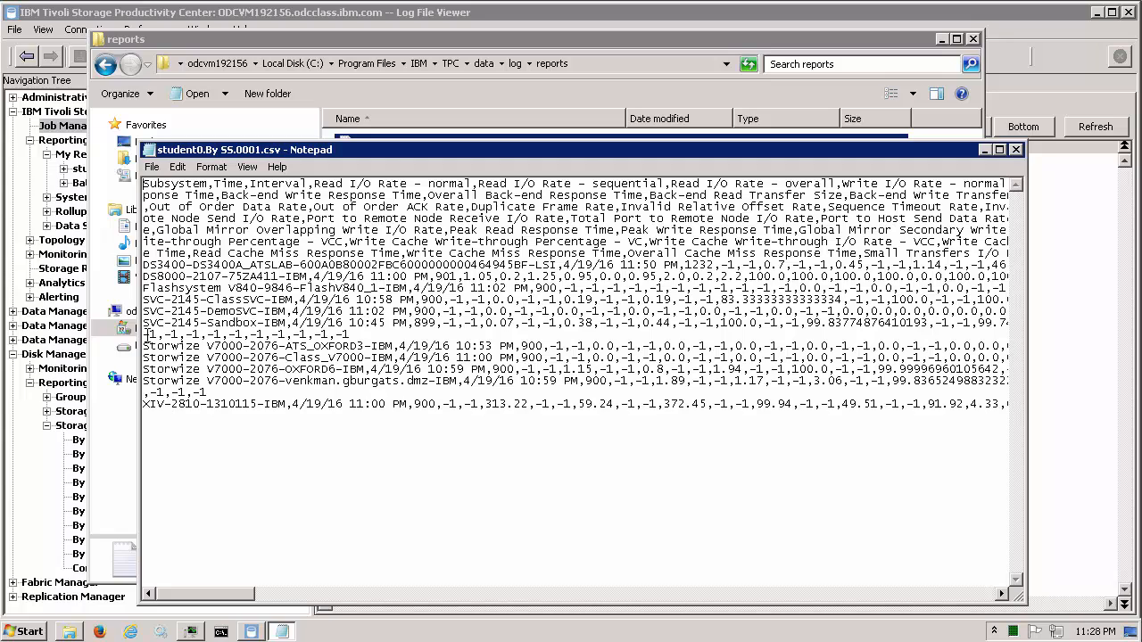
Step: Copy the subsystem name SVC-2145-Sandbox-IBM from the CSV report, then close the file and minimize the reports folder
drag(144, 323, 286, 323)
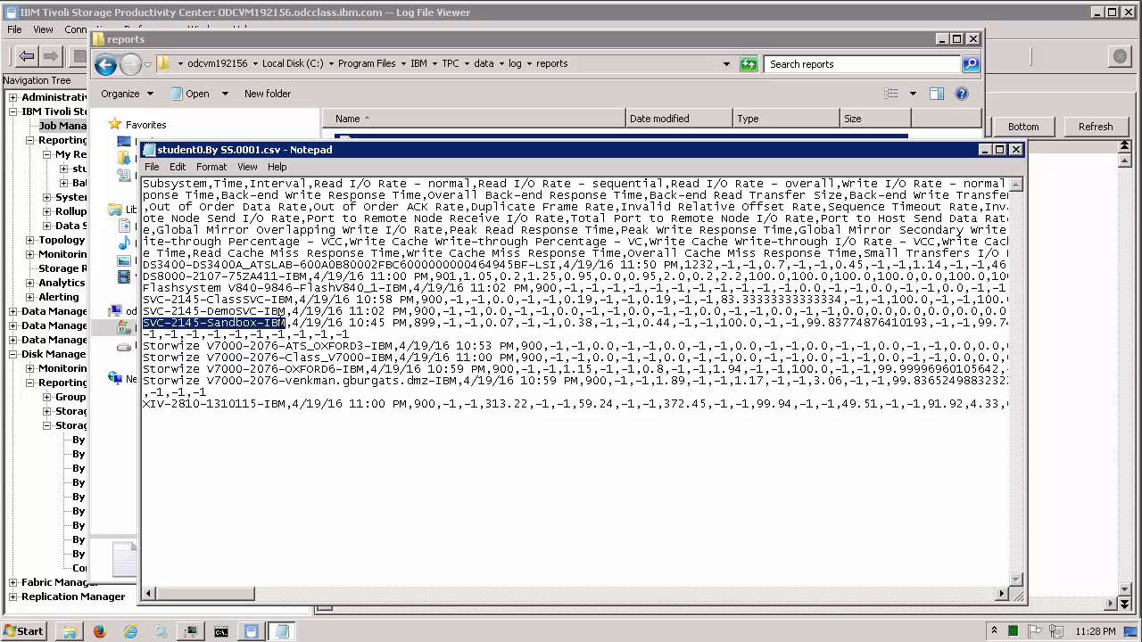
right_click(279, 323)
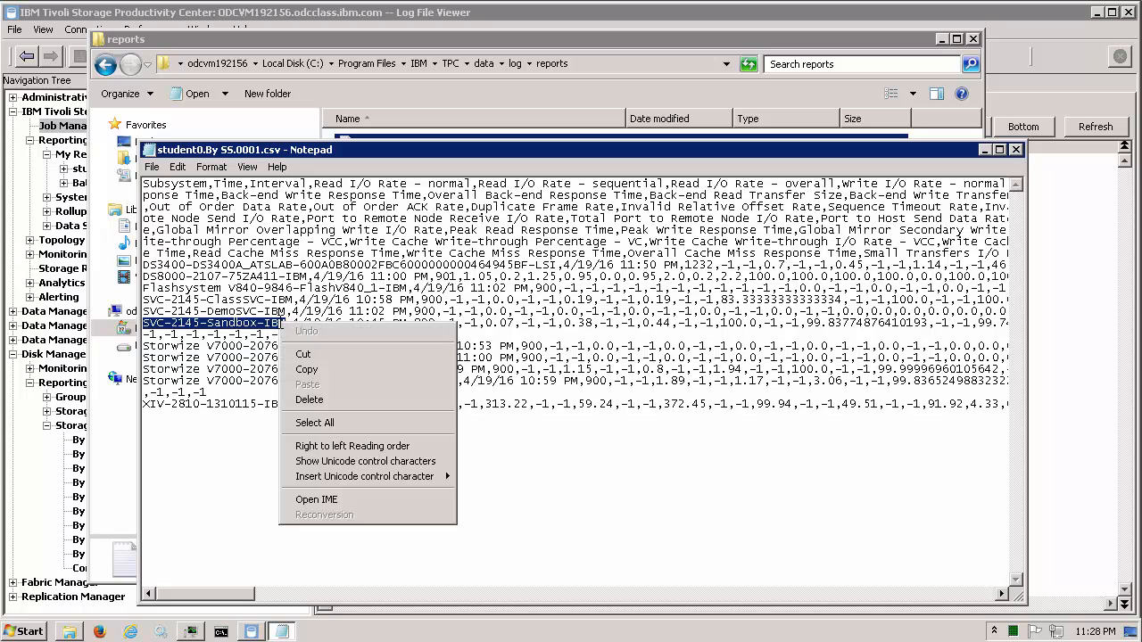
click(308, 370)
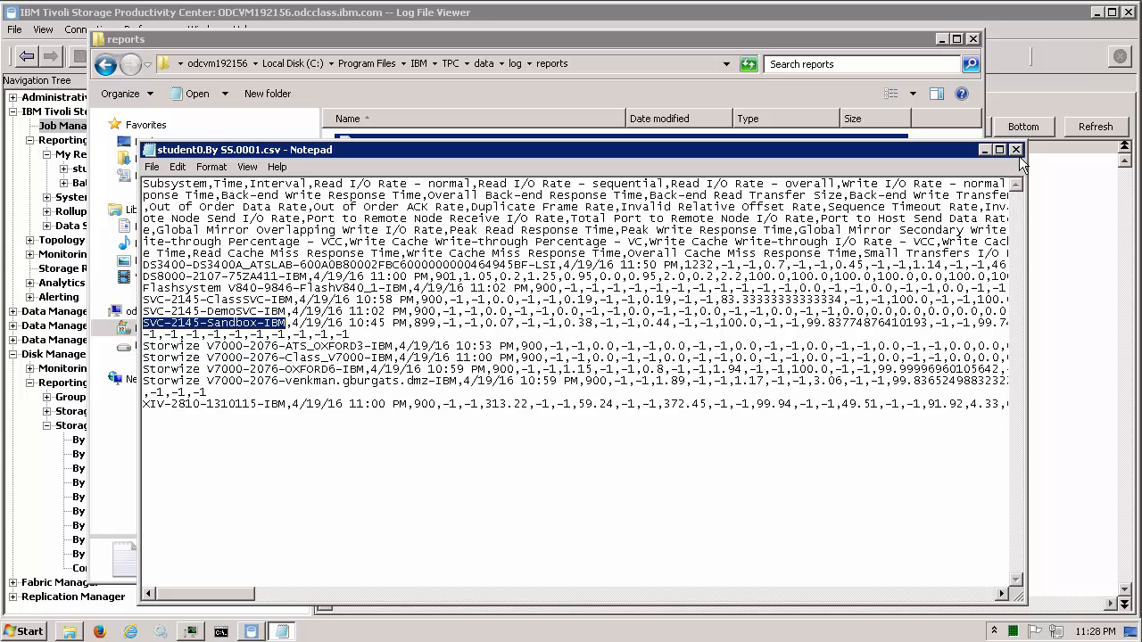
click(1016, 150)
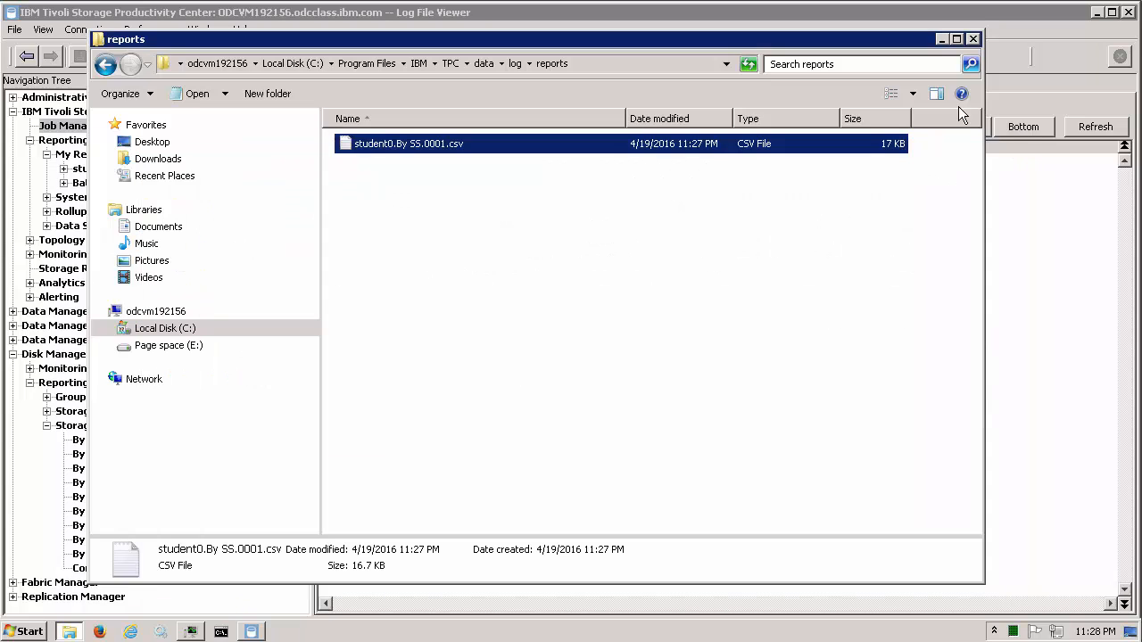
click(942, 40)
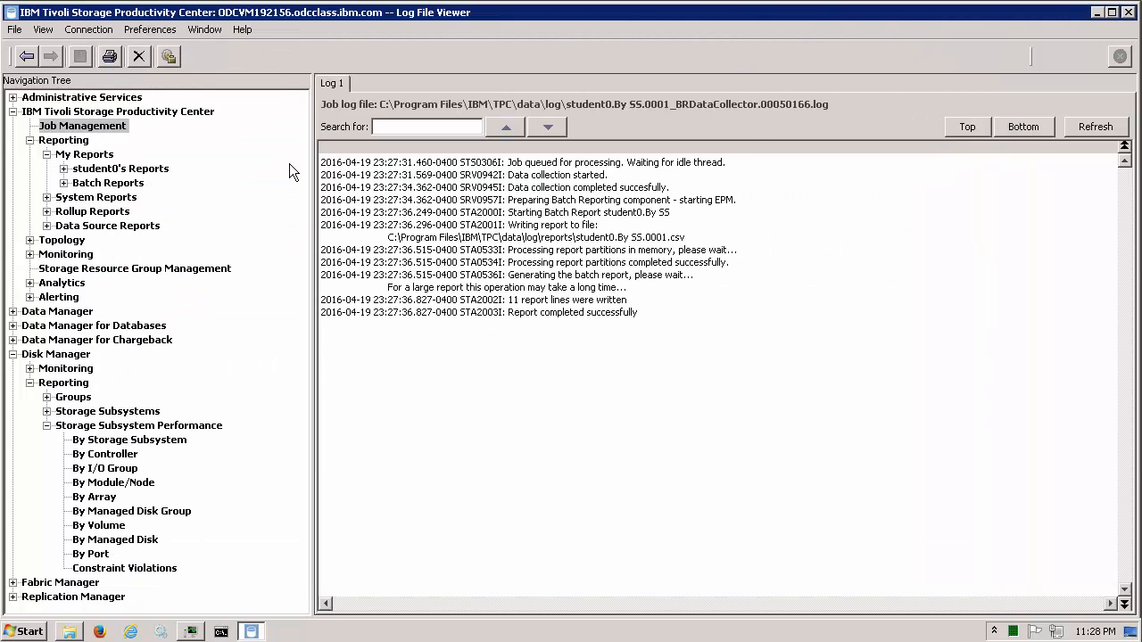
Step: Create a new batch report and add the By Storage Subsystem report from Storage Subsystem Performance to its selections
click(63, 182)
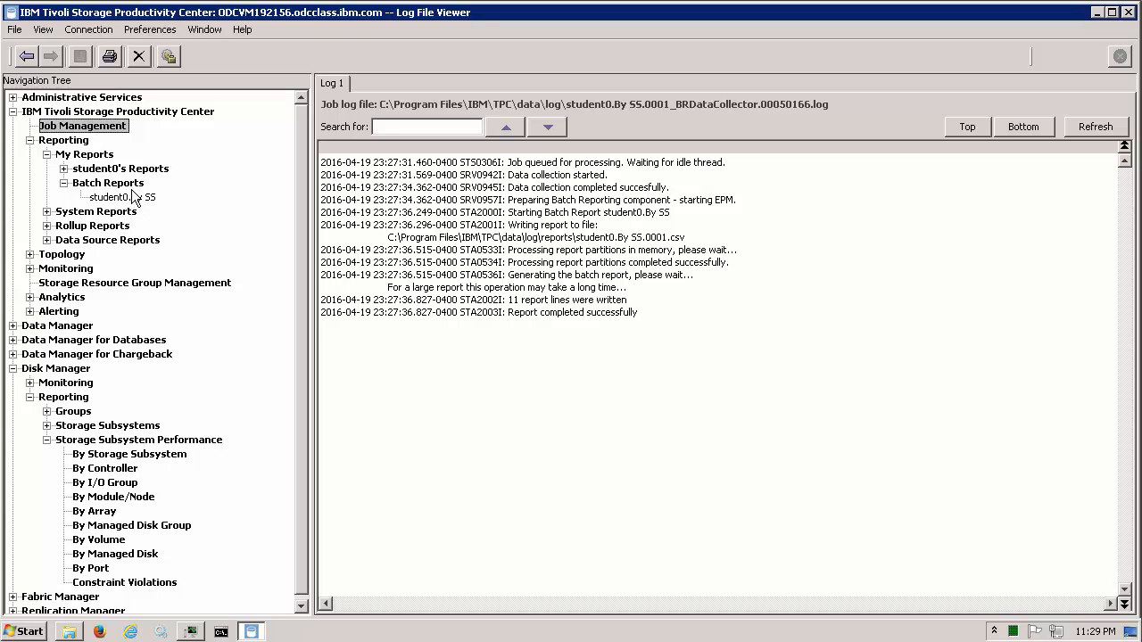
right_click(130, 187)
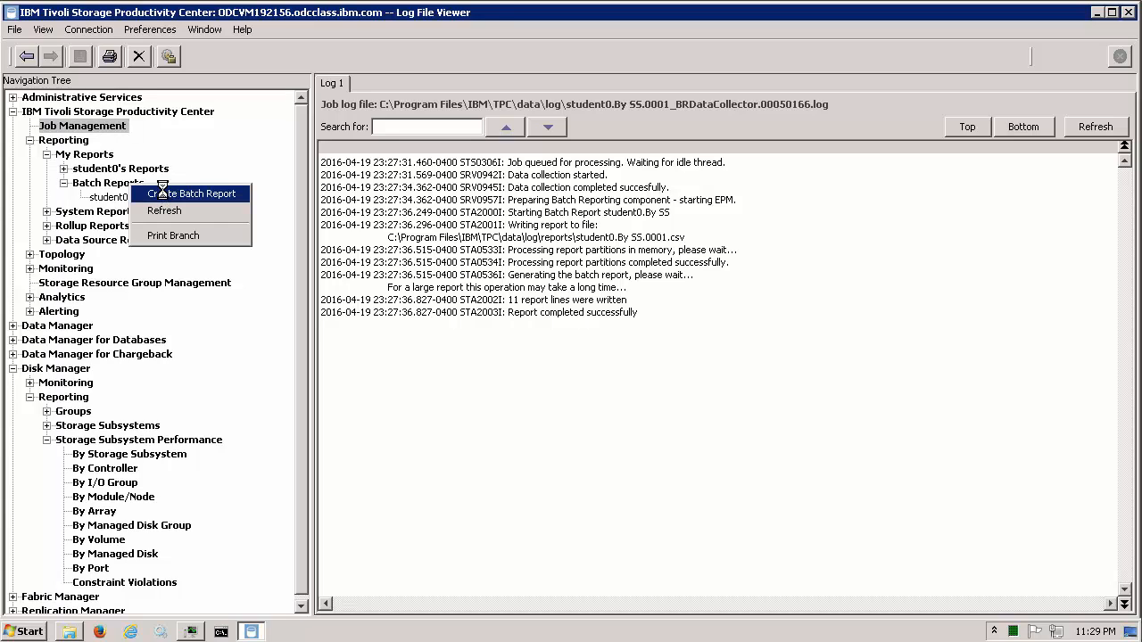
click(165, 193)
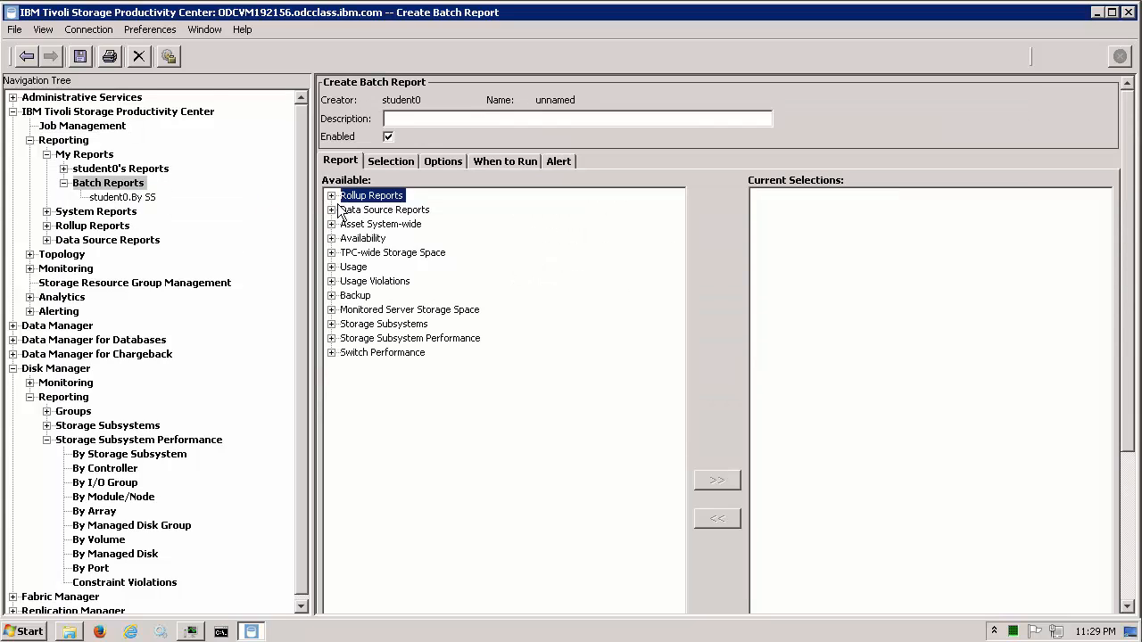
click(331, 338)
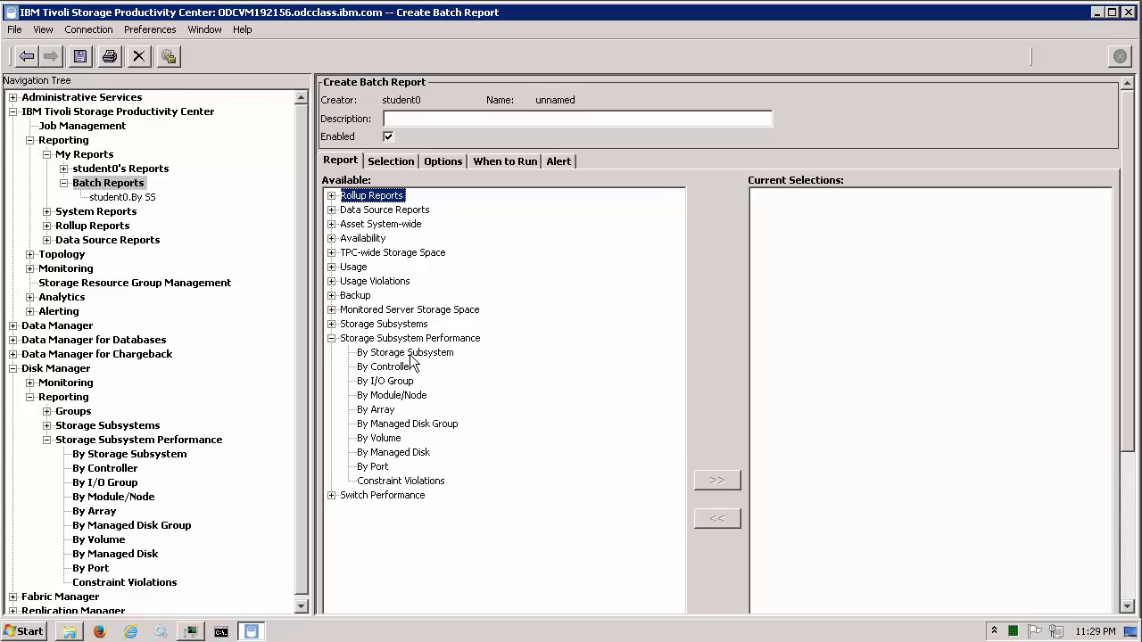
click(413, 355)
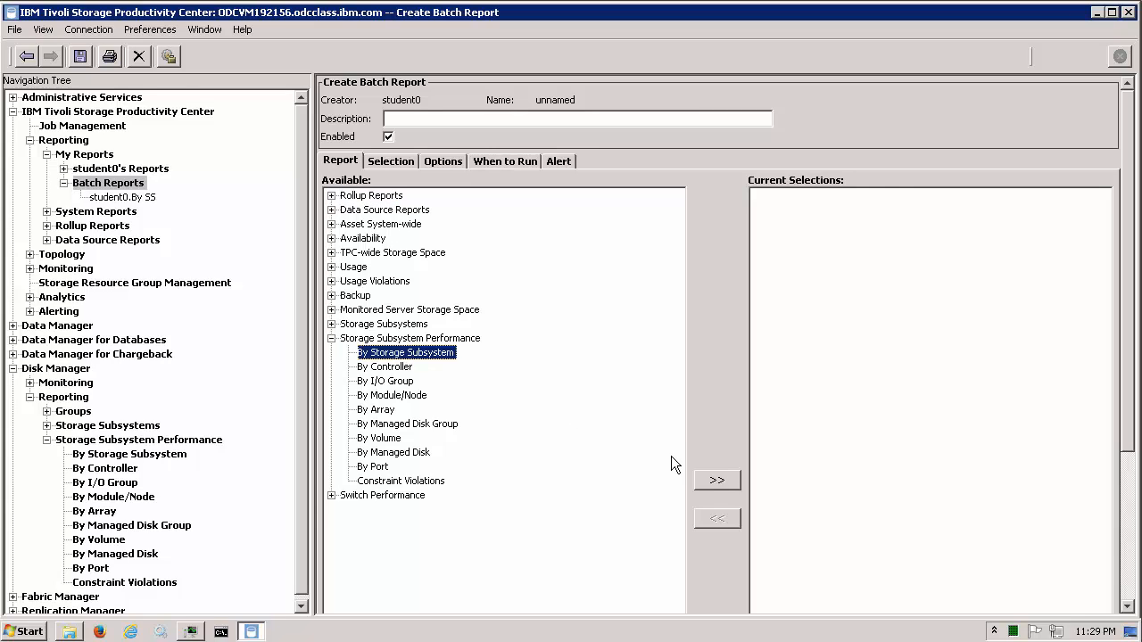
click(713, 483)
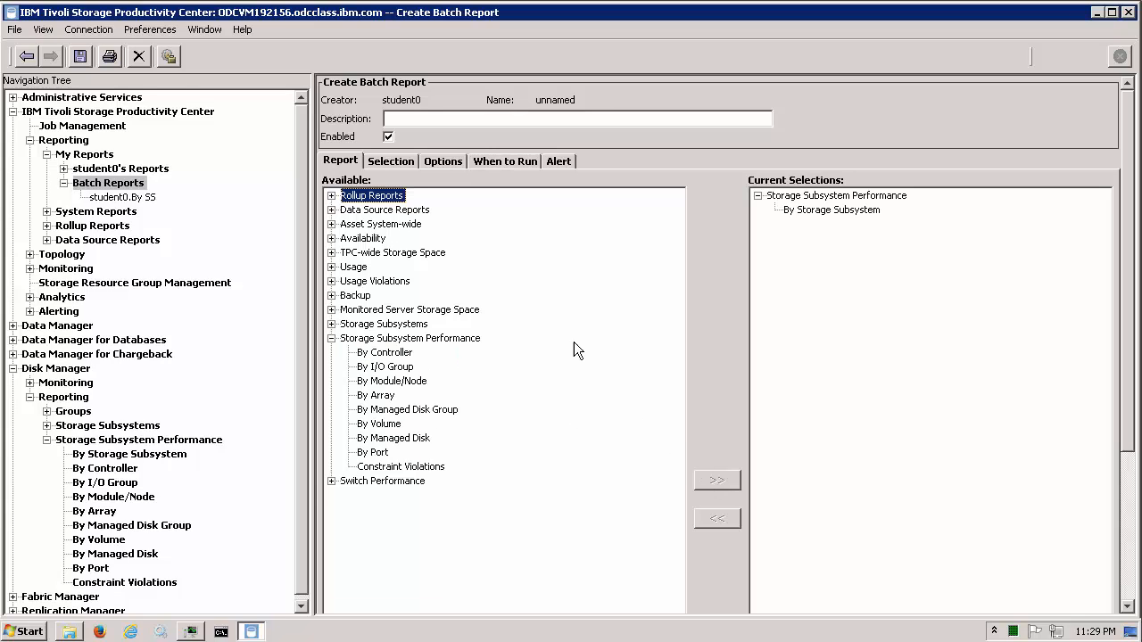
Step: Set the batch report to historic performance data from 7 days ago until now with an Hourly summation level
click(397, 162)
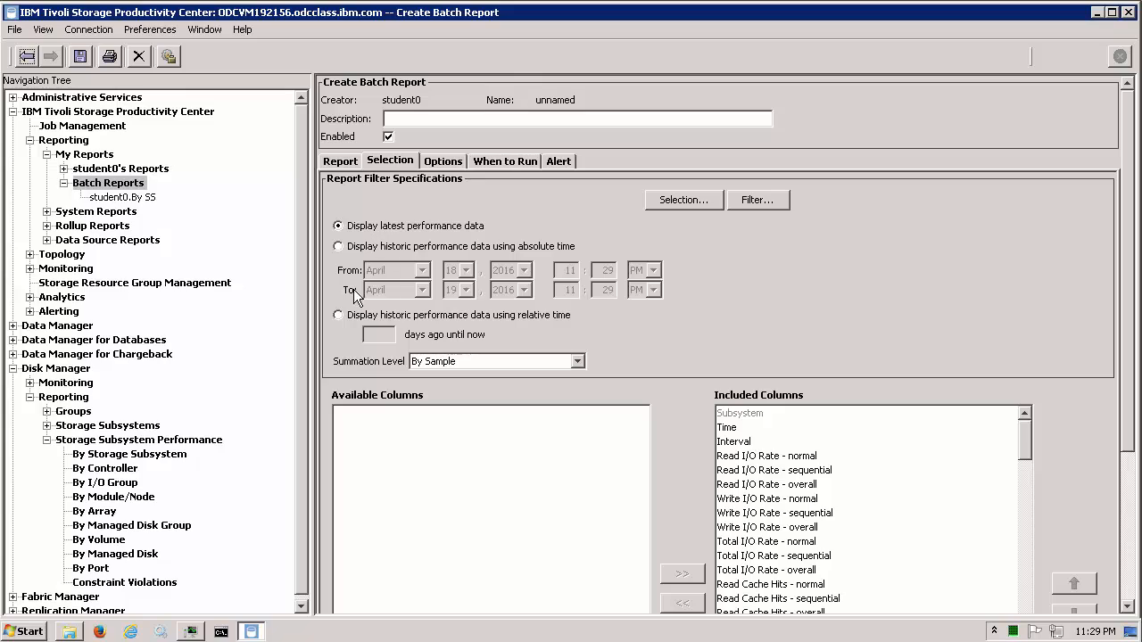
click(338, 314)
text(7)
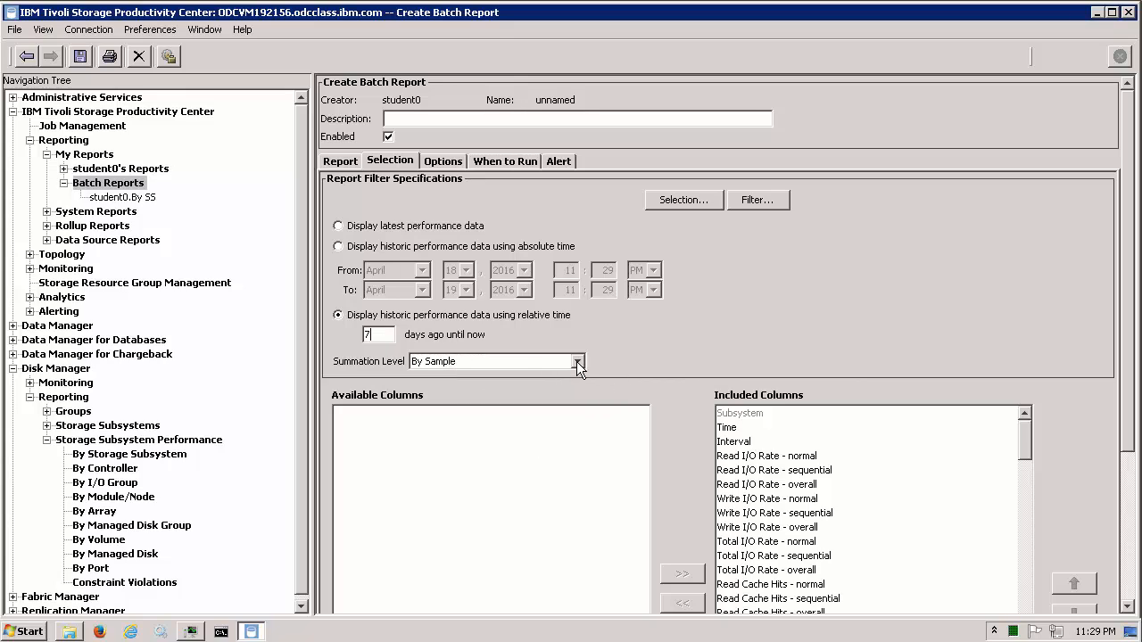
click(548, 365)
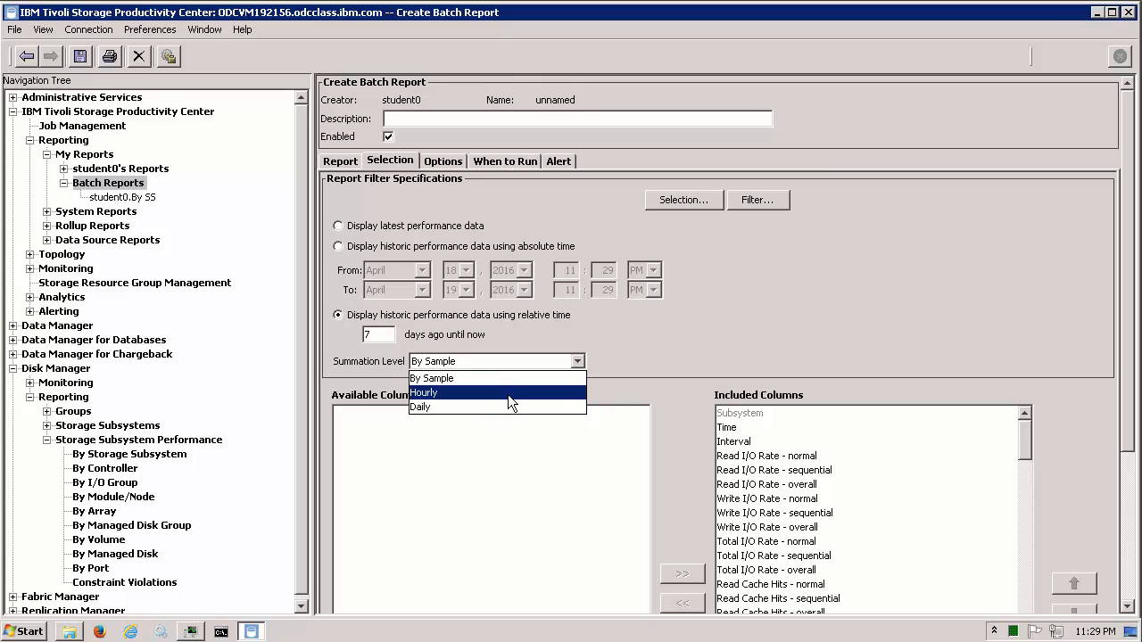
click(507, 394)
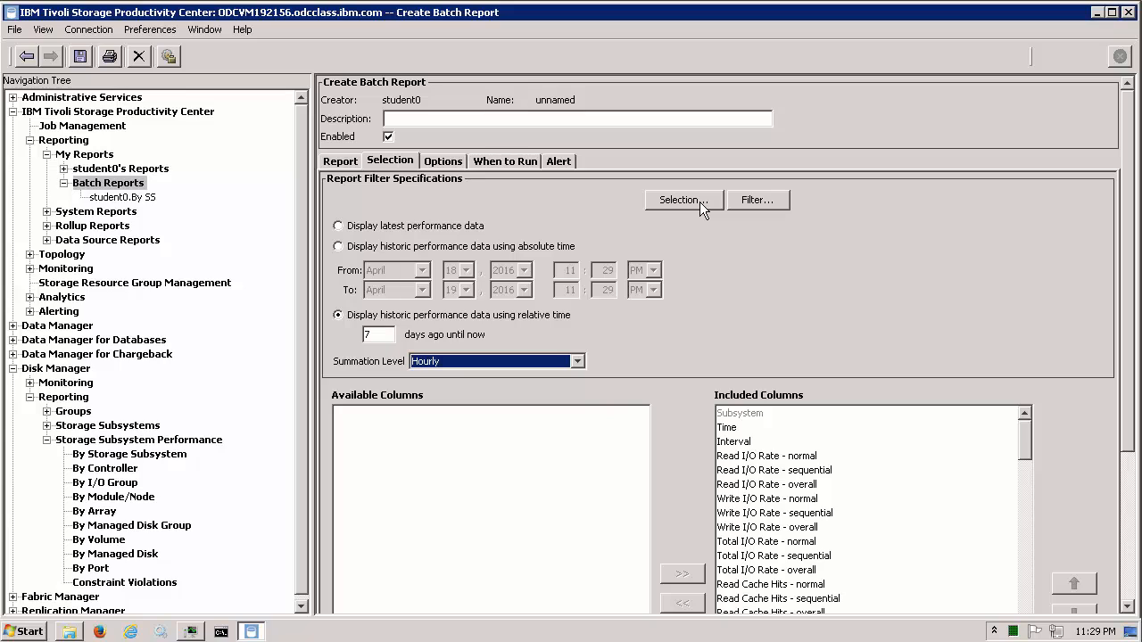
Step: Add a report filter where Subsystem is LIKE the copied name SVC-2145-Sandbox-IBM
click(763, 200)
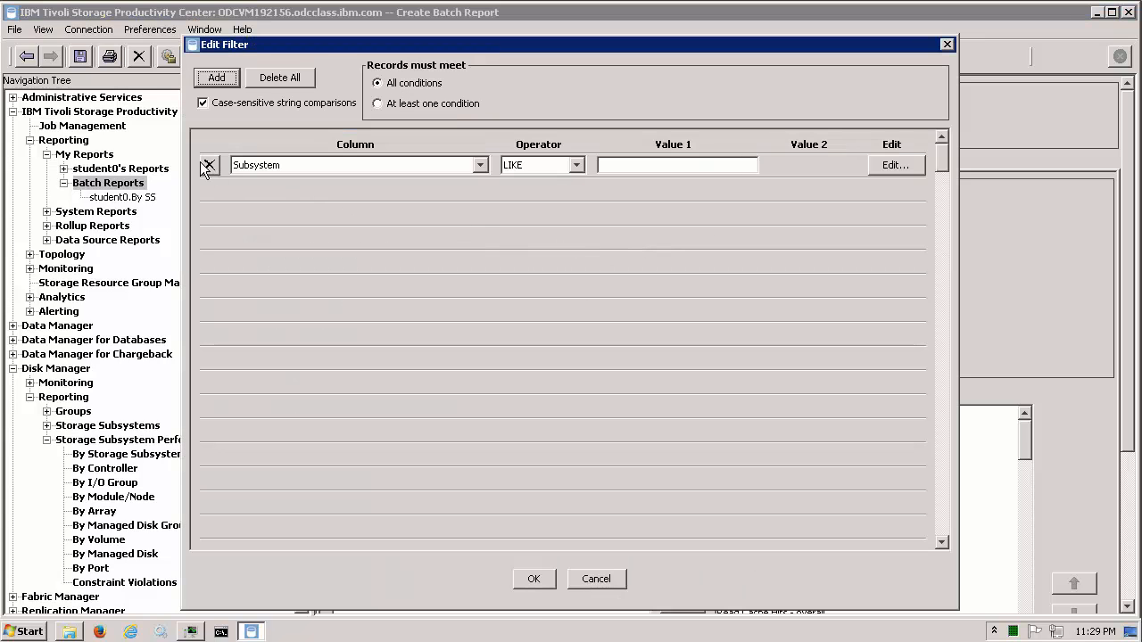
click(631, 166)
key(ctrl+v)
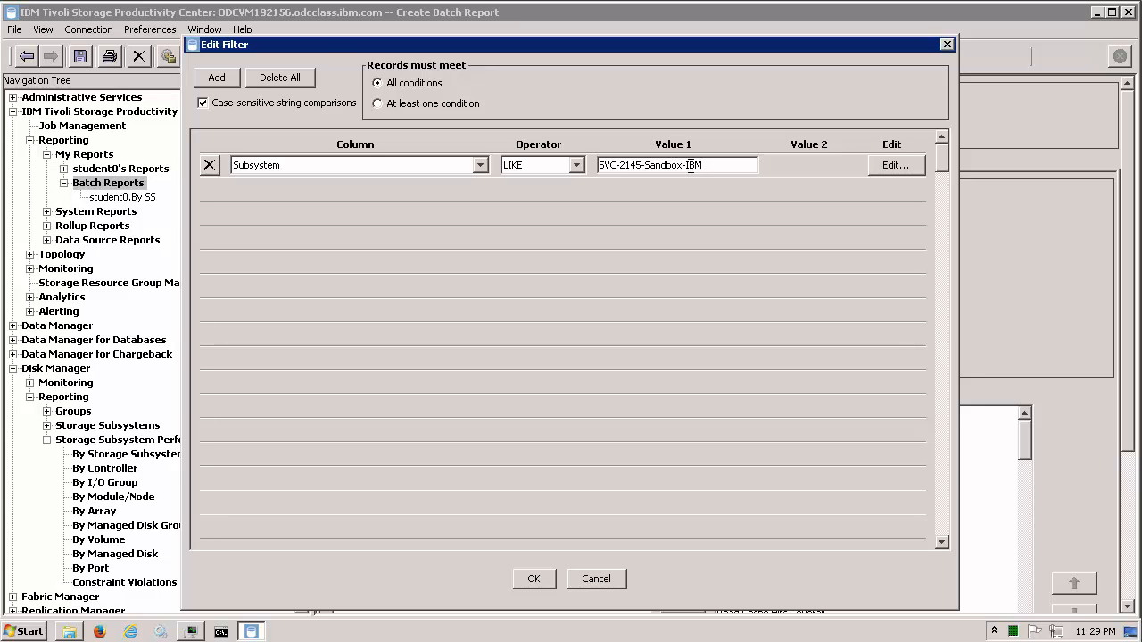
click(533, 580)
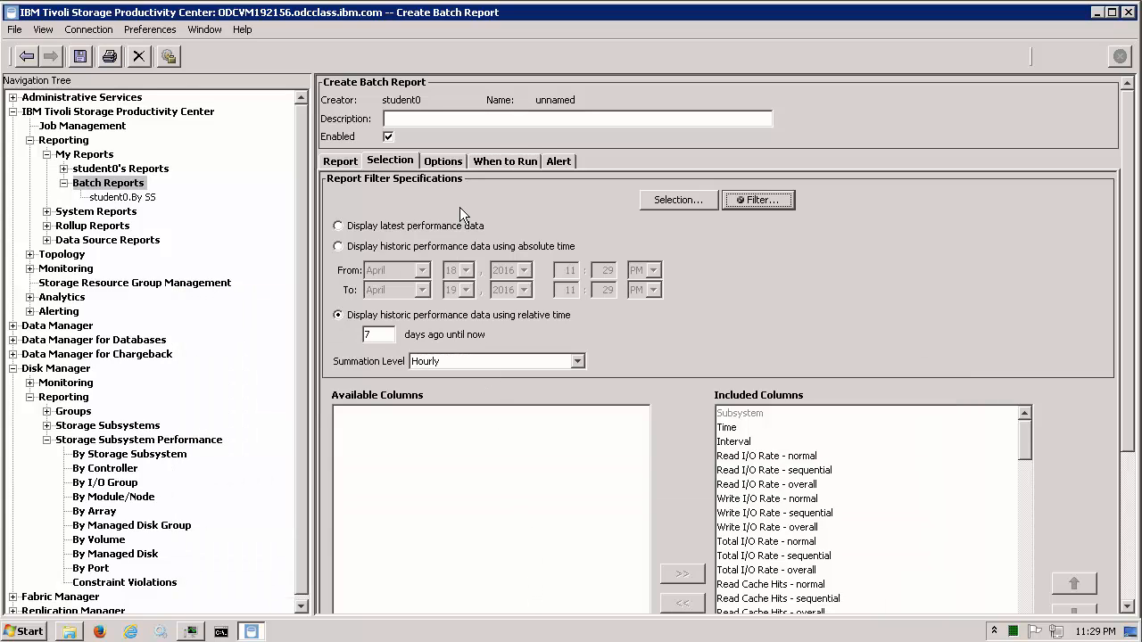
Step: Save the batch report under the name SVC Sandbox 7 Days by hour and open its job status
click(81, 57)
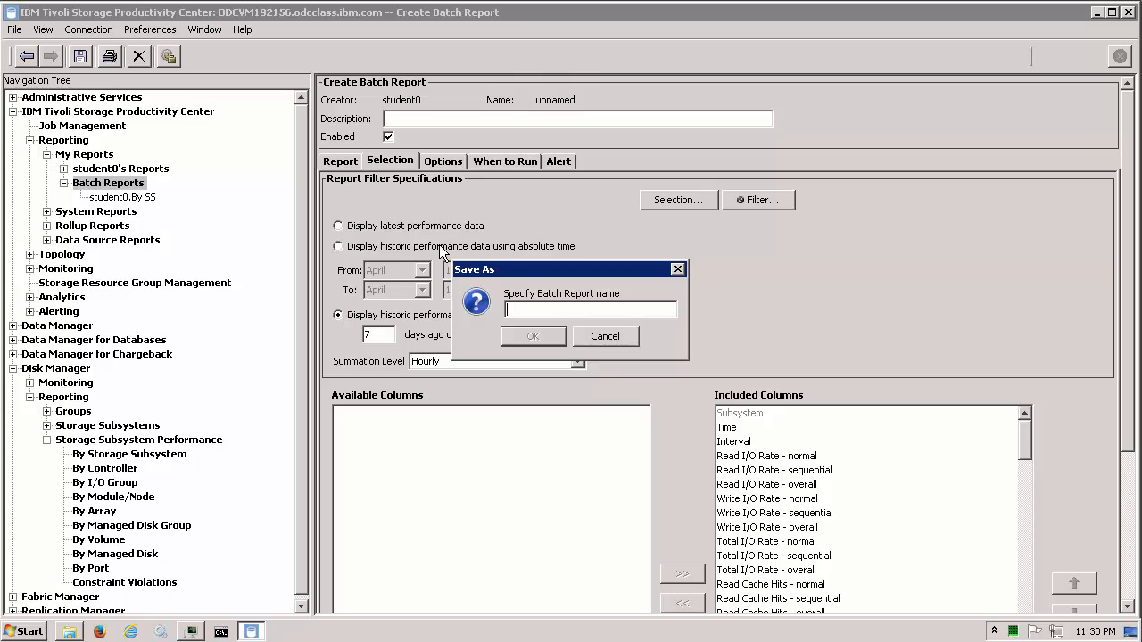
text(S)
key(BackSpace)
text(S)
text(VC Sandbox 7 Days by hour)
click(531, 333)
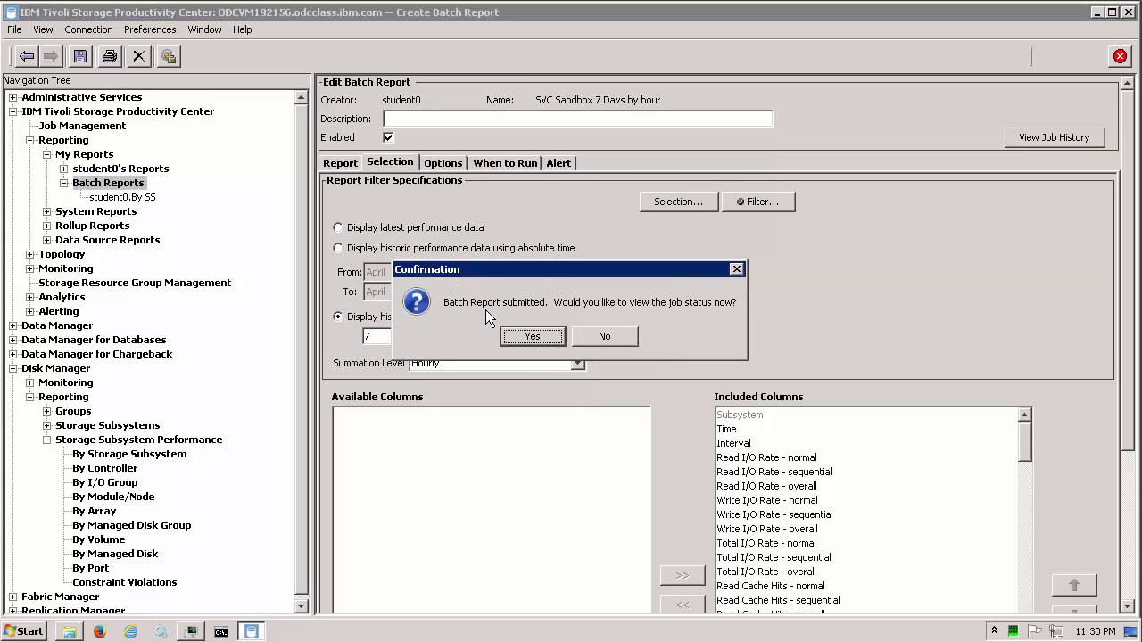
click(532, 336)
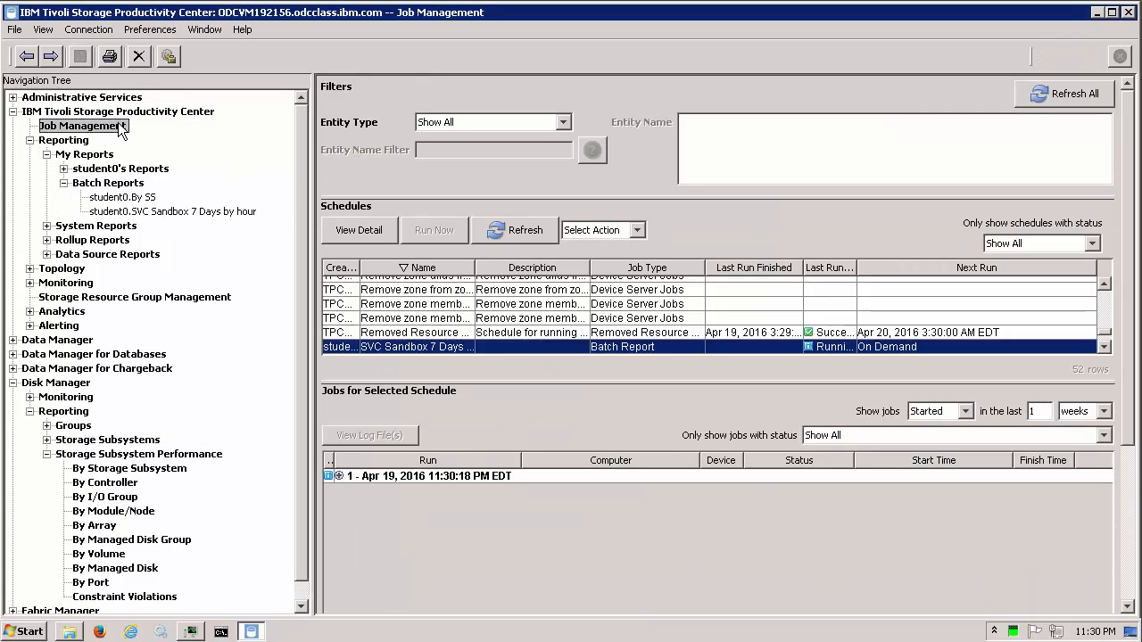
Step: Refresh the jobs to open the log of the SVC Sandbox 7 Days by hour run, and return to the reports folder
click(339, 477)
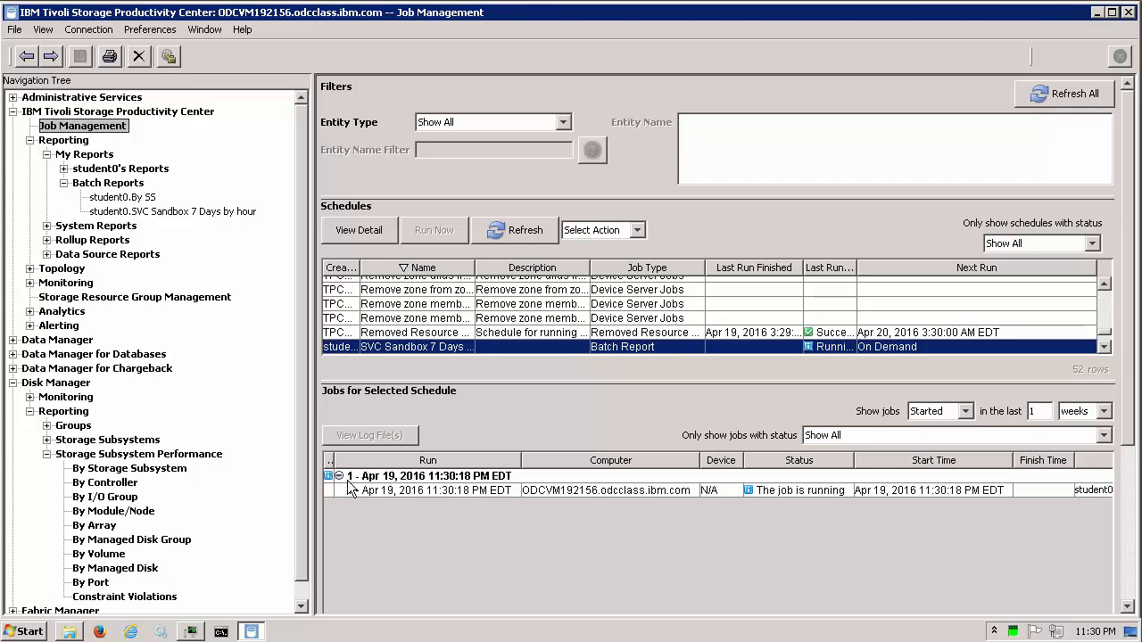
click(1032, 93)
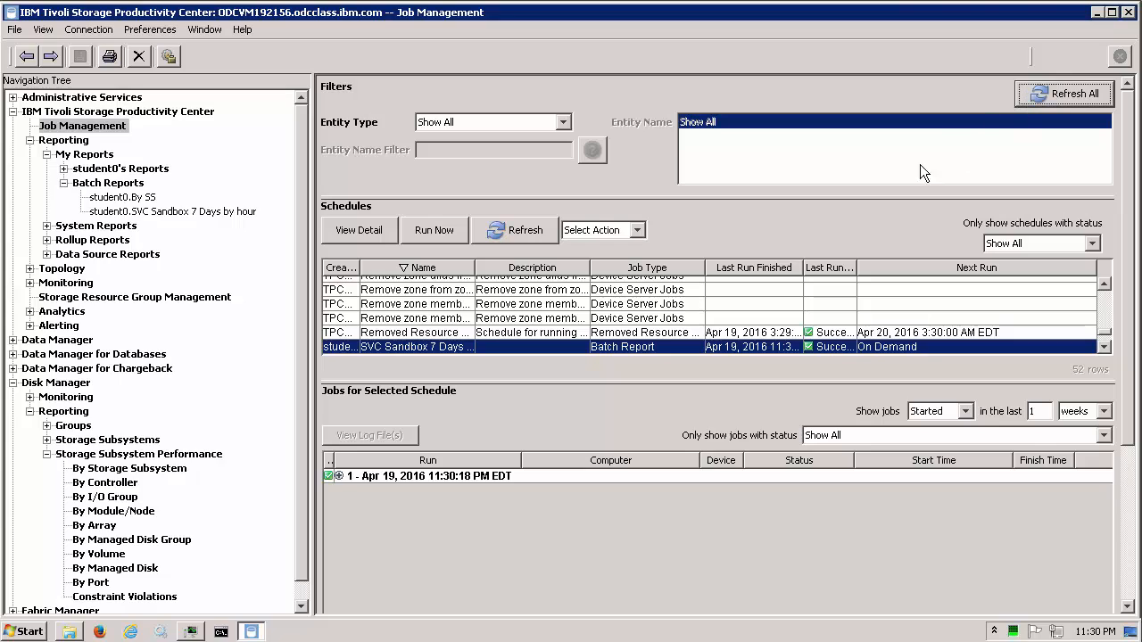
click(340, 475)
double_click(464, 490)
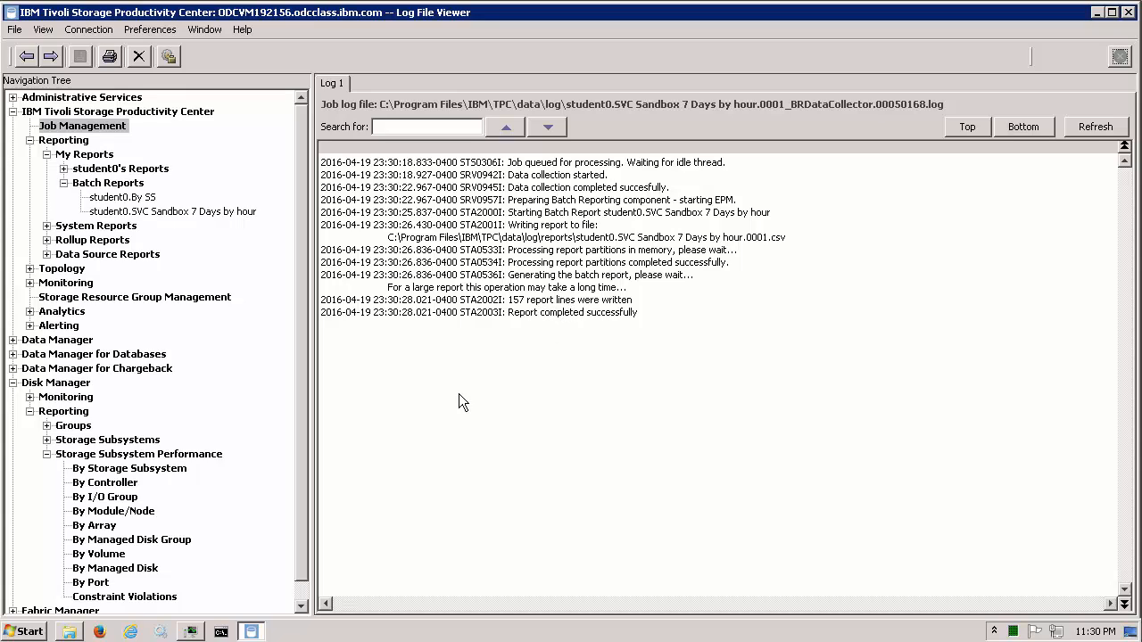
click(71, 631)
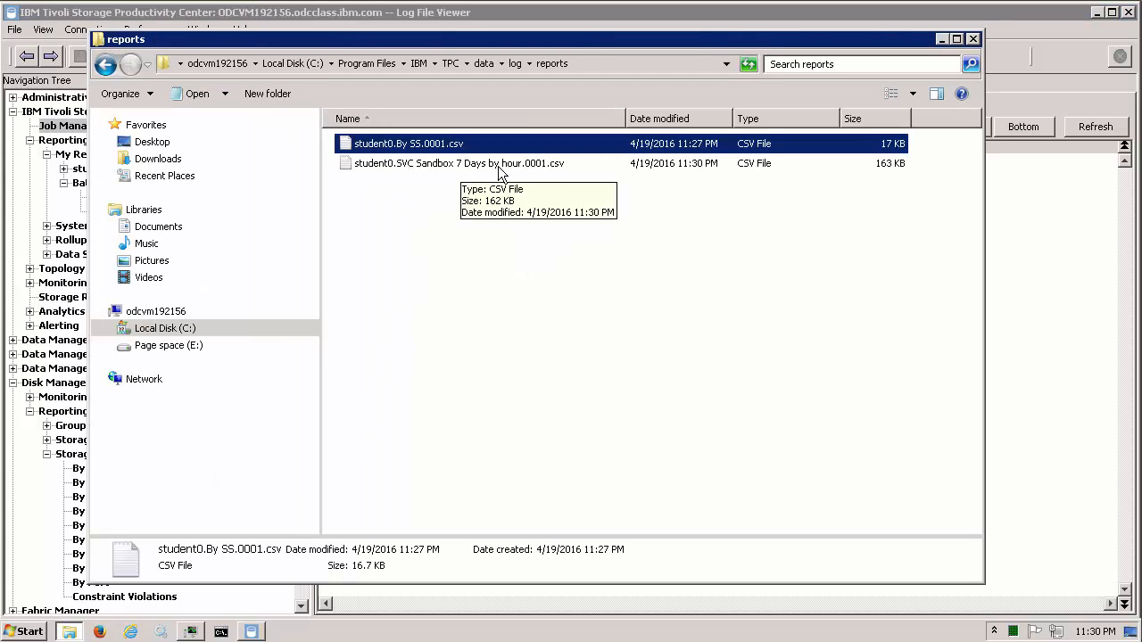
Step: View the contents of the student0.SVC Sandbox 7 Days by hour.0001.csv file, close it and return to Tivoli Storage Productivity Center
double_click(527, 165)
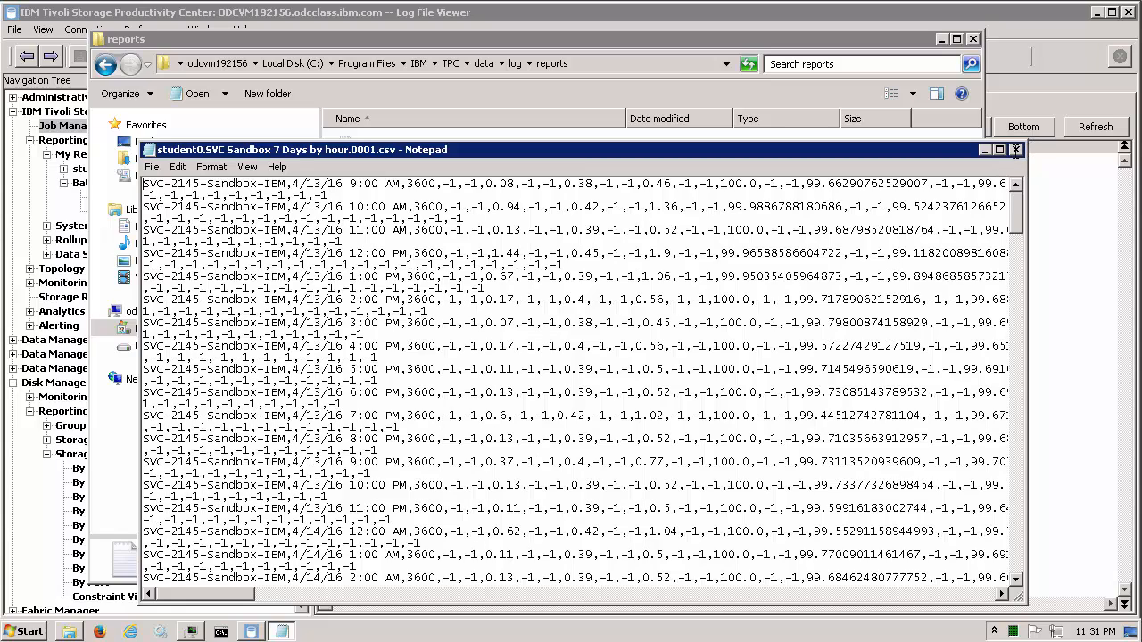
click(1015, 150)
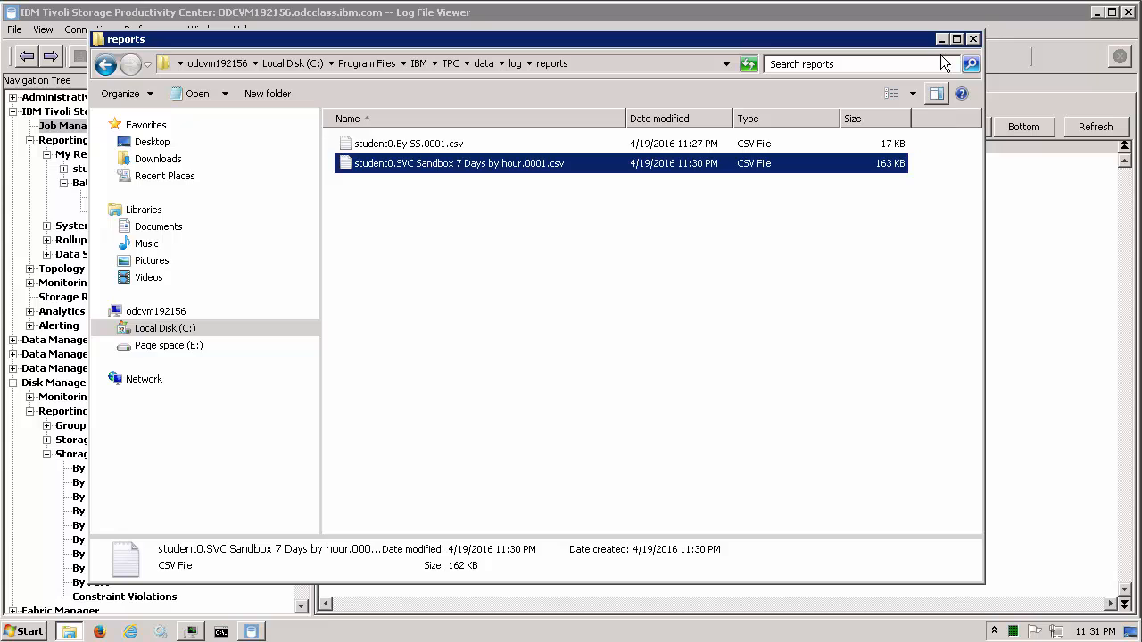
click(918, 13)
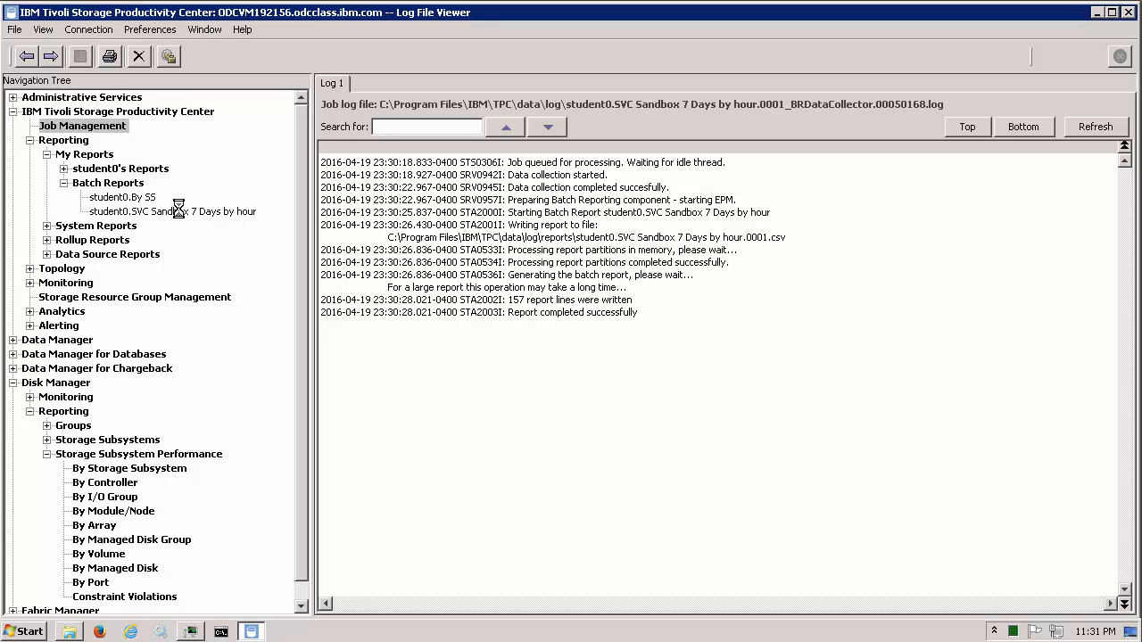
Step: Include headers in the CSV output of the SVC Sandbox 7 Days by hour batch report, save it and open its job status
click(225, 213)
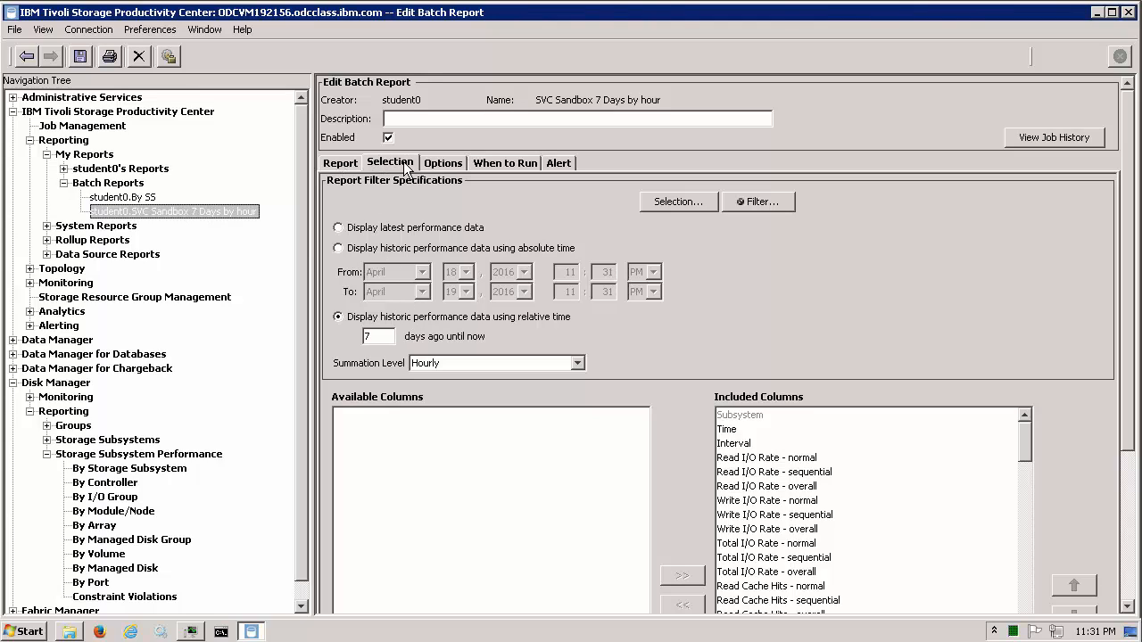
click(439, 166)
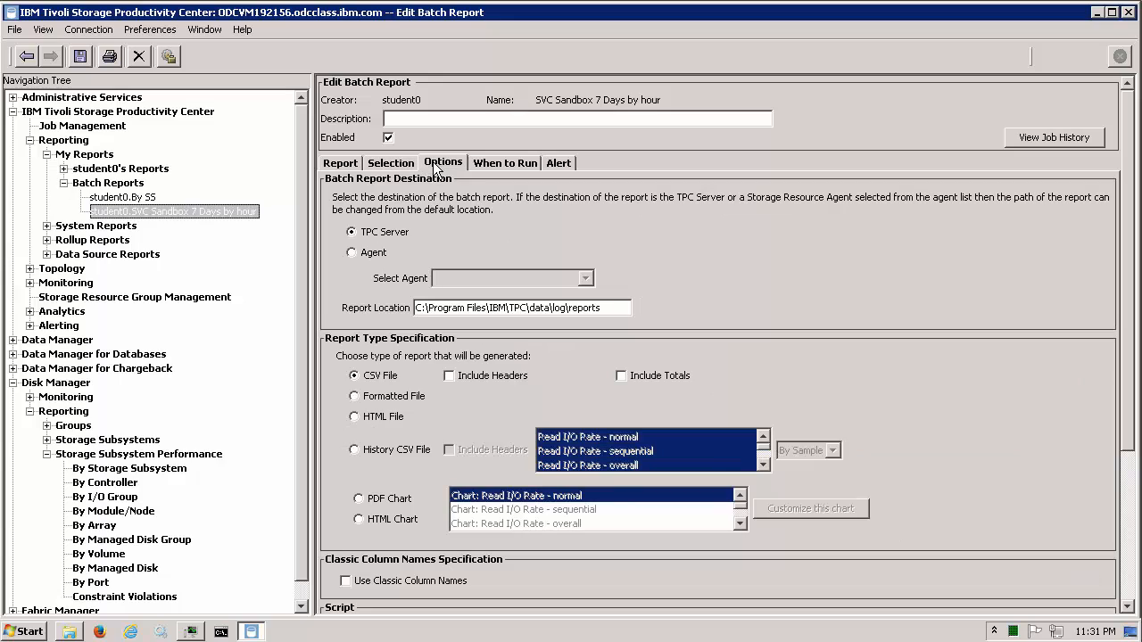
click(450, 376)
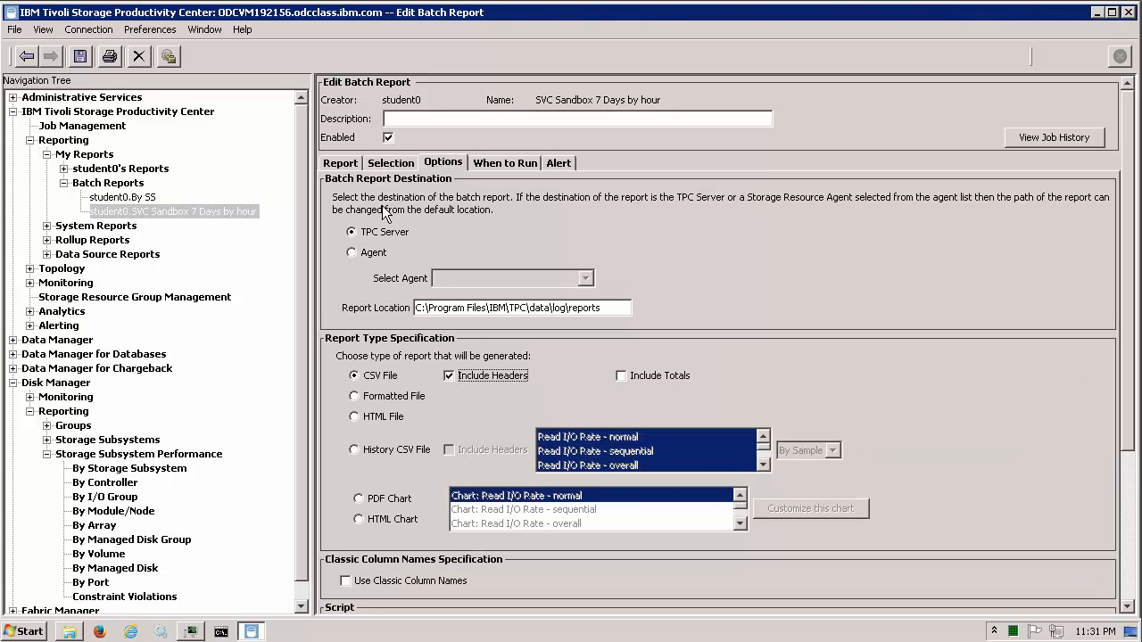
click(79, 56)
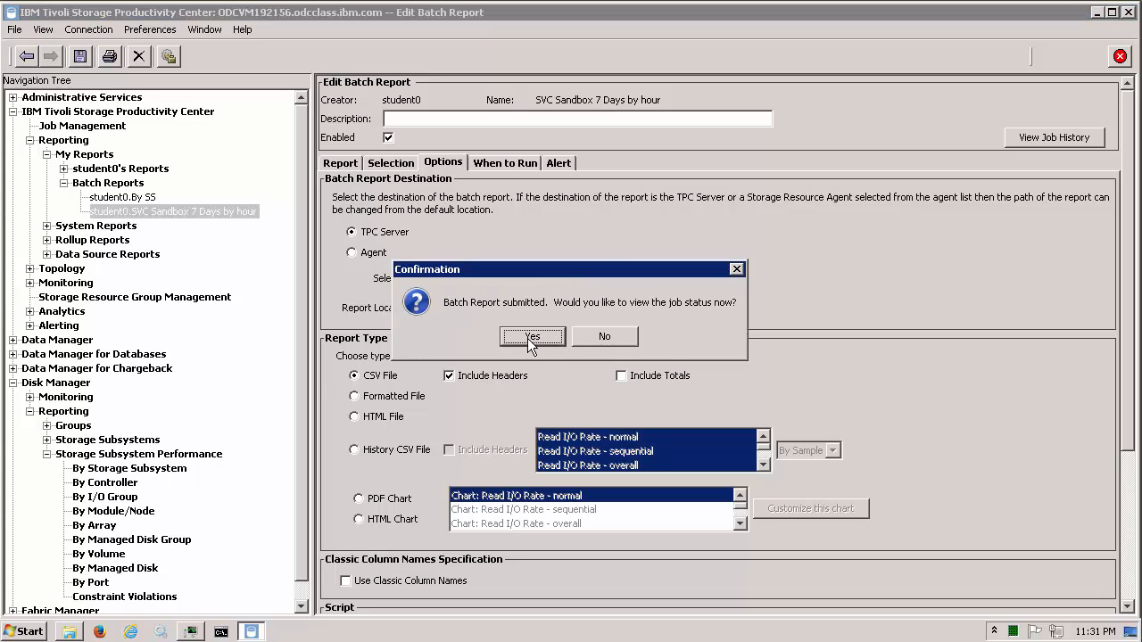
click(531, 339)
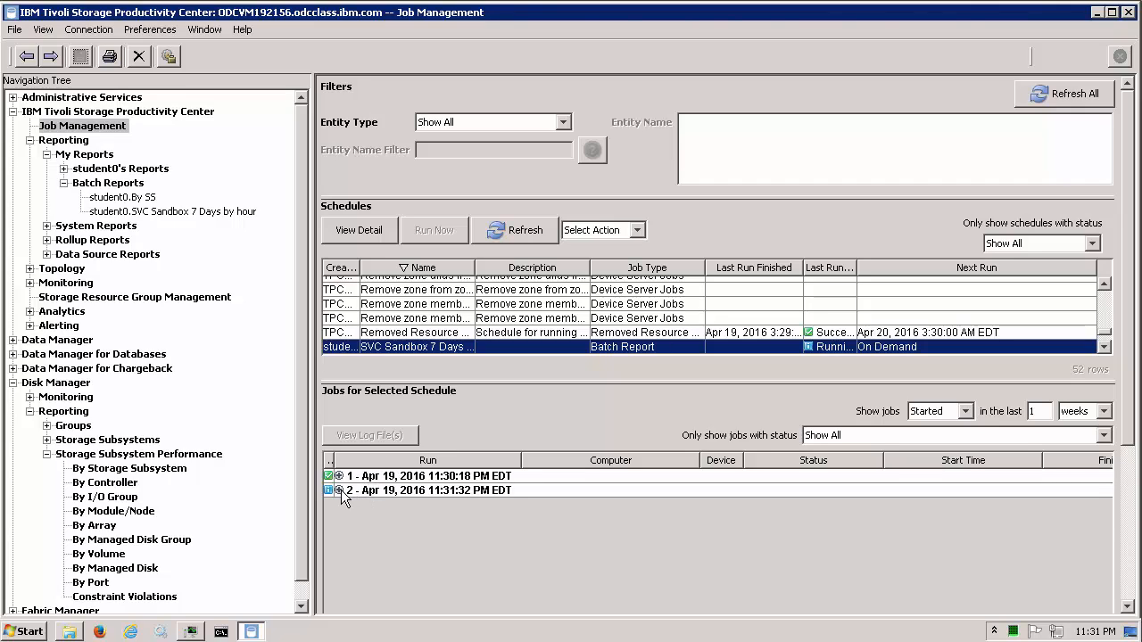
Step: Refresh all jobs and open the log of the second SVC Sandbox 7 Days by hour run
click(1063, 97)
click(339, 491)
double_click(379, 504)
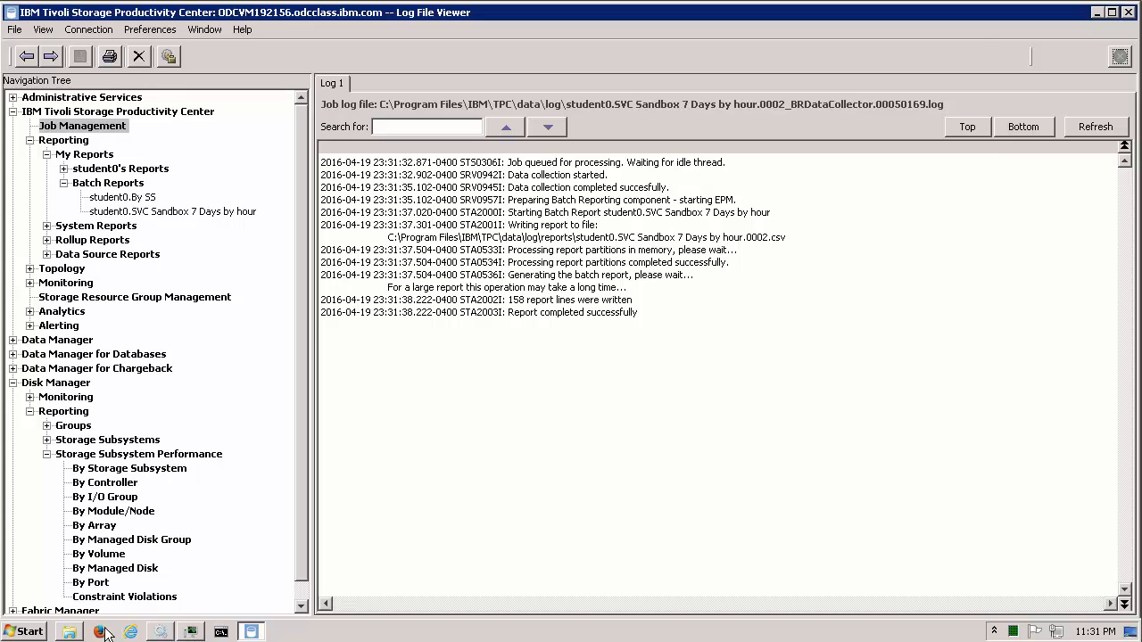
Step: View student0.SVC Sandbox 7 Days by hour.0002.csv from the reports folder, and close both the file and the folder
click(69, 631)
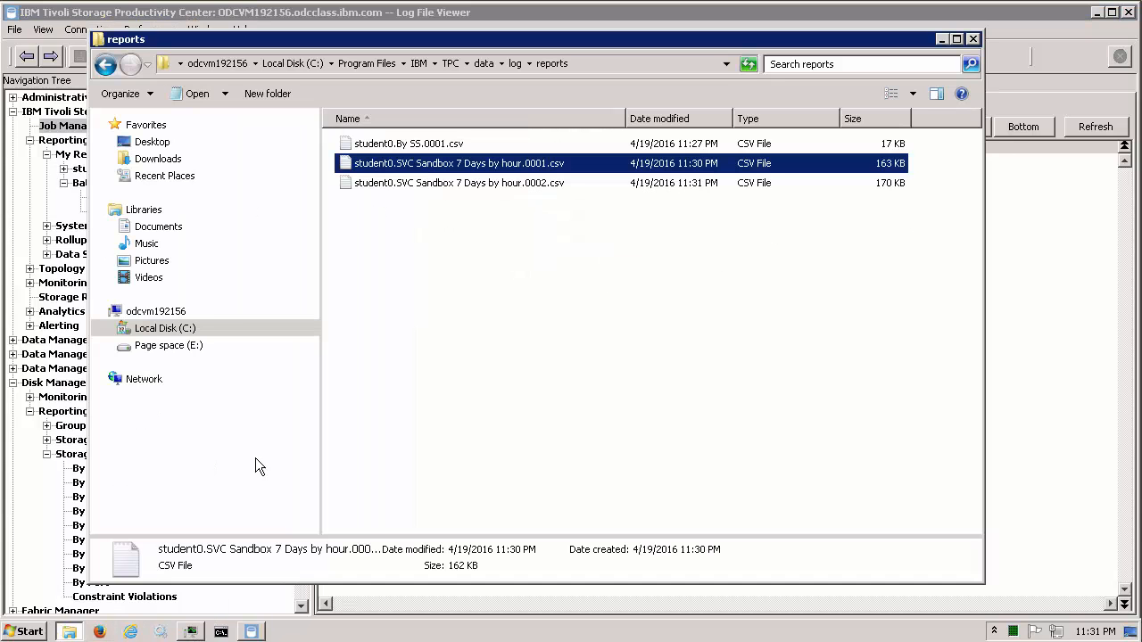
double_click(512, 187)
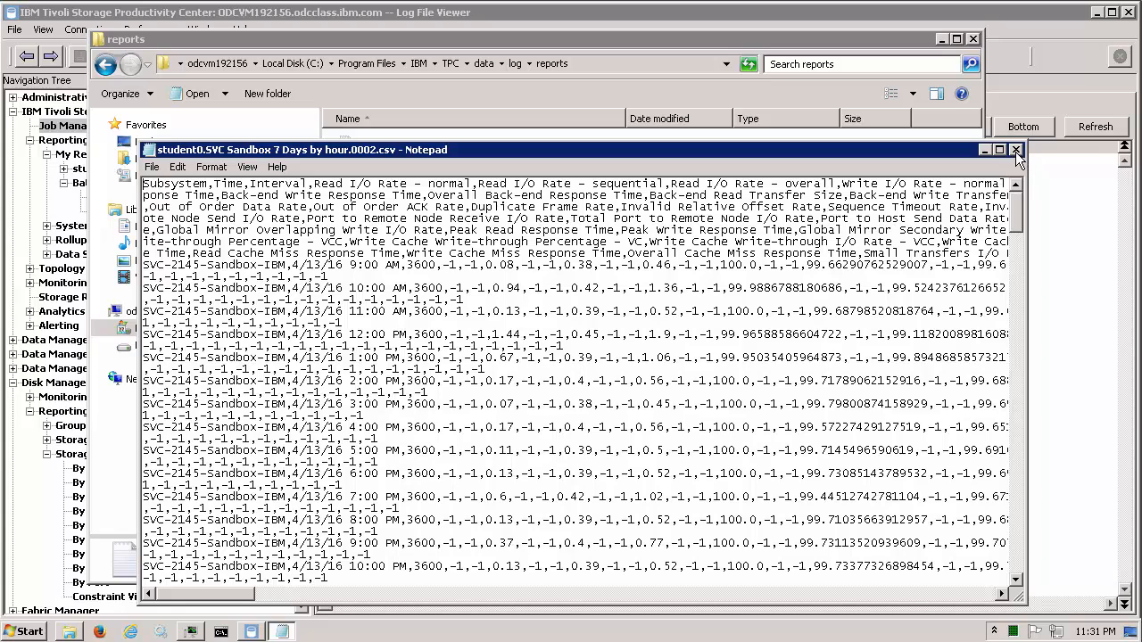
click(1015, 150)
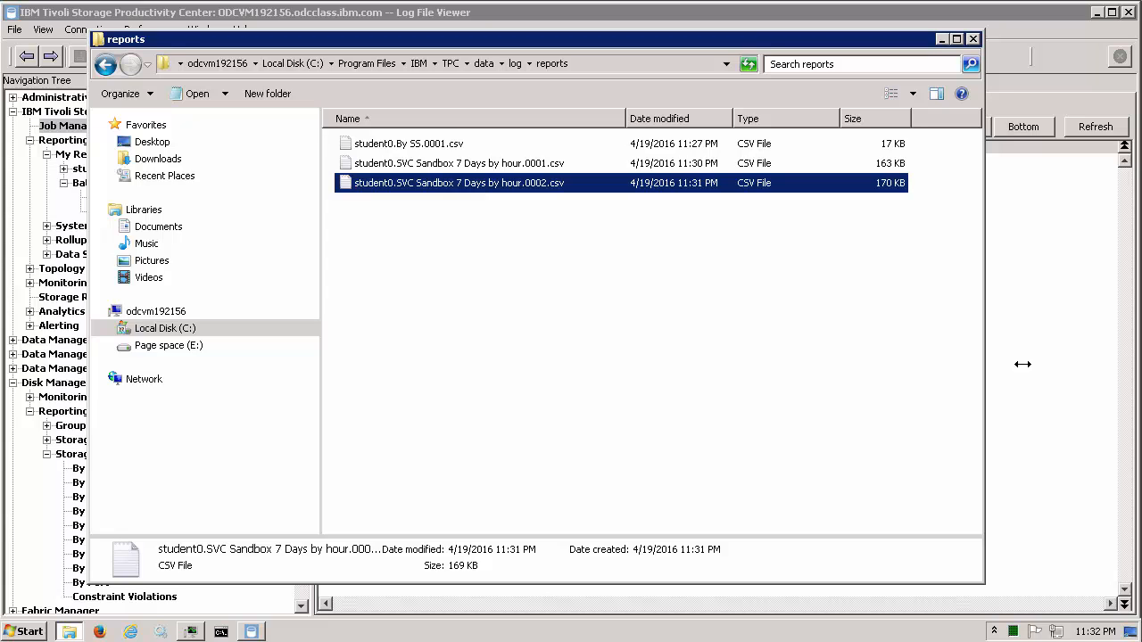
key(alt+F4)
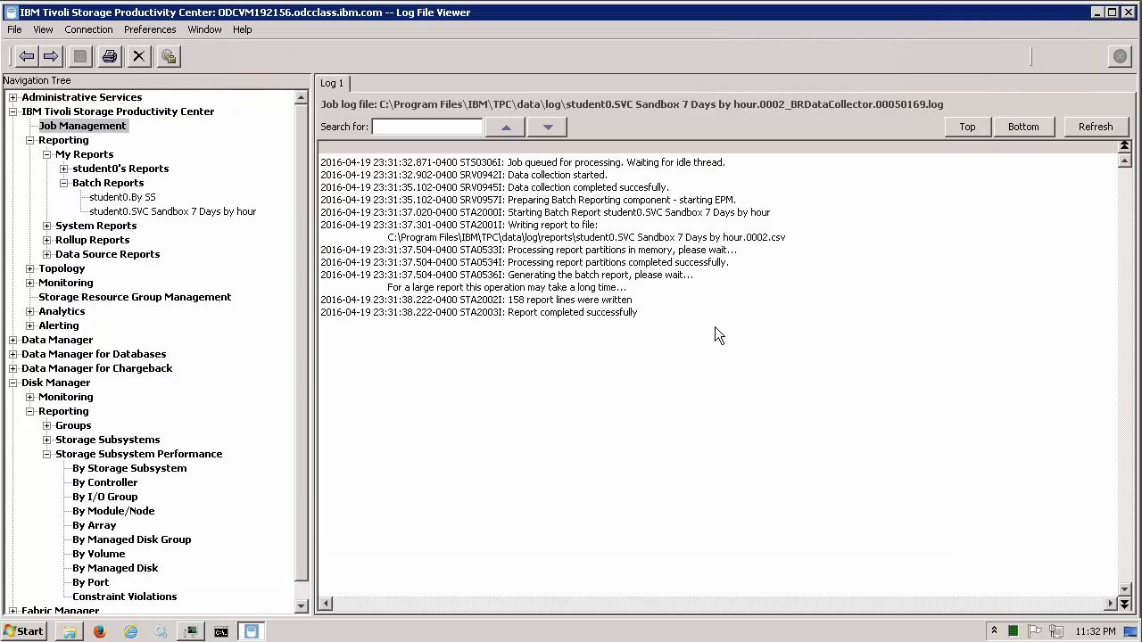
Step: Create a new batch report based on the By Volume report of Storage Subsystem Performance
click(128, 186)
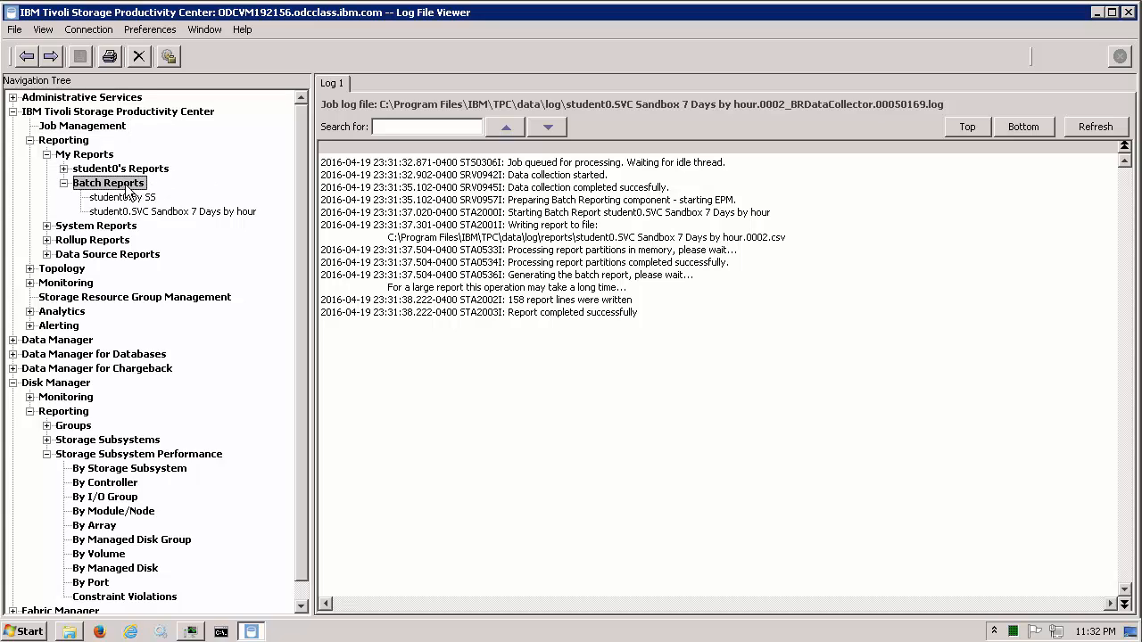
right_click(127, 185)
click(165, 195)
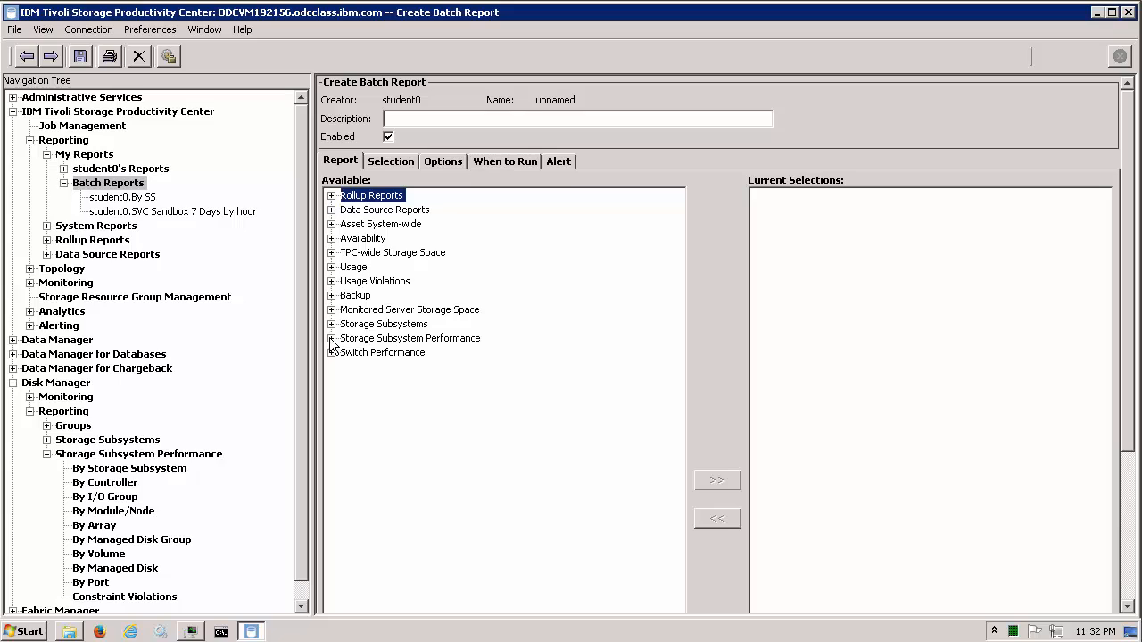
click(331, 338)
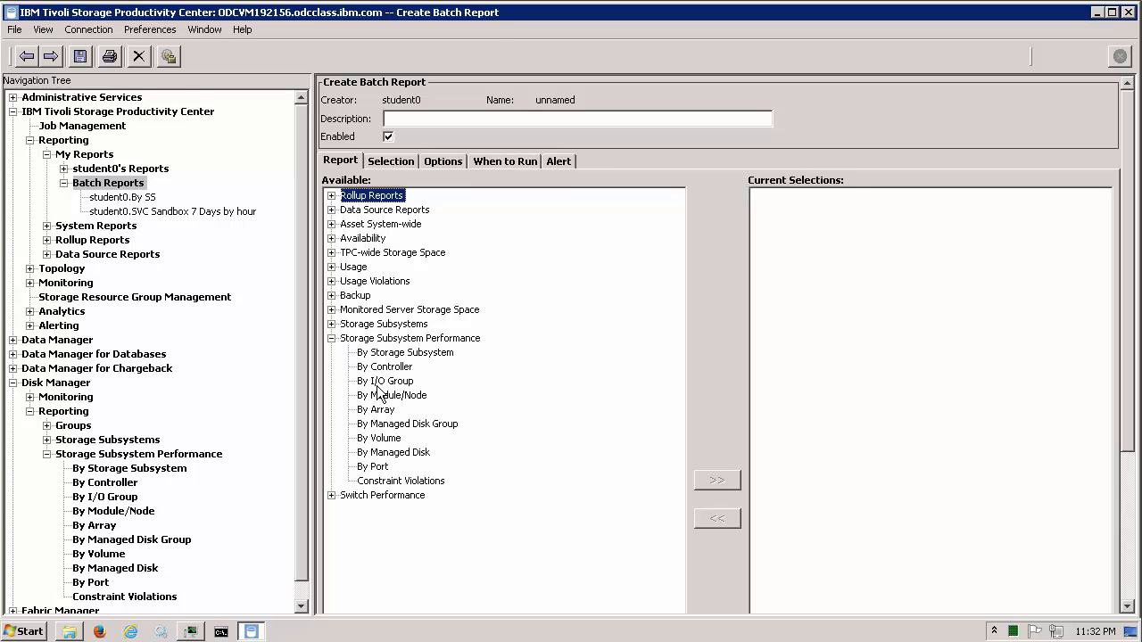
click(384, 439)
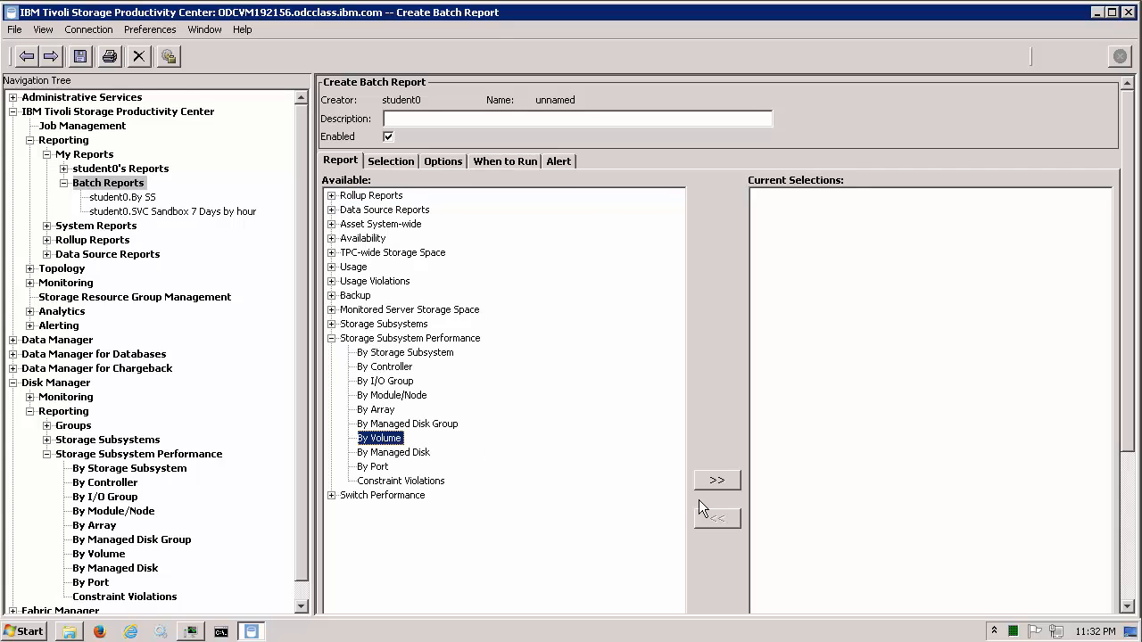
click(719, 481)
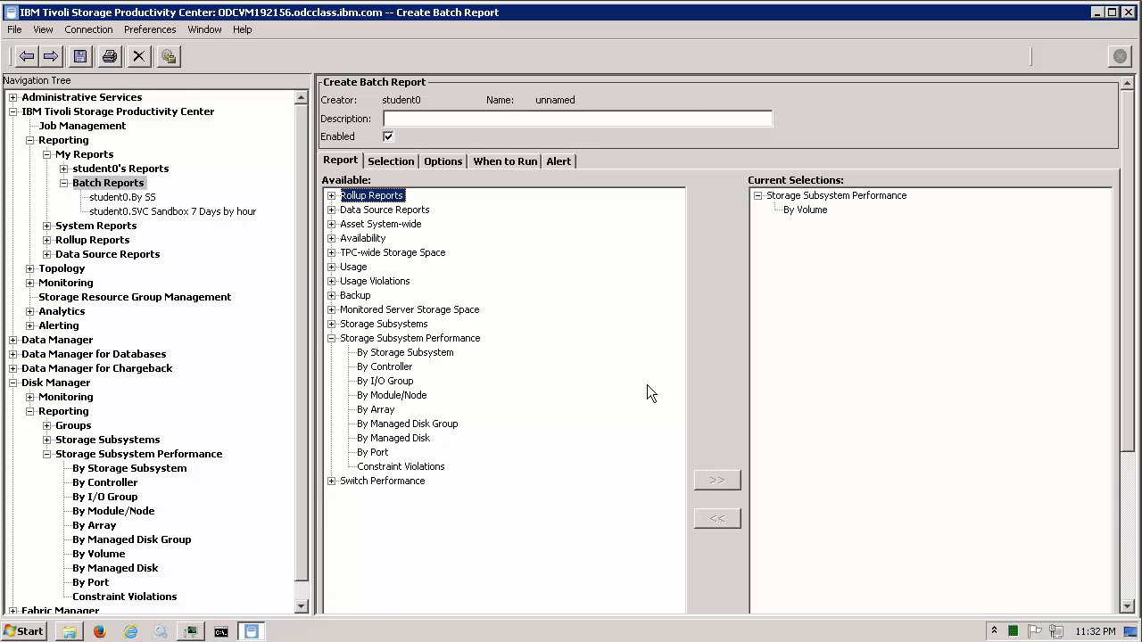
Step: Set the volume report to historic performance data from 7 days ago until now with a By Sample summation level
click(390, 162)
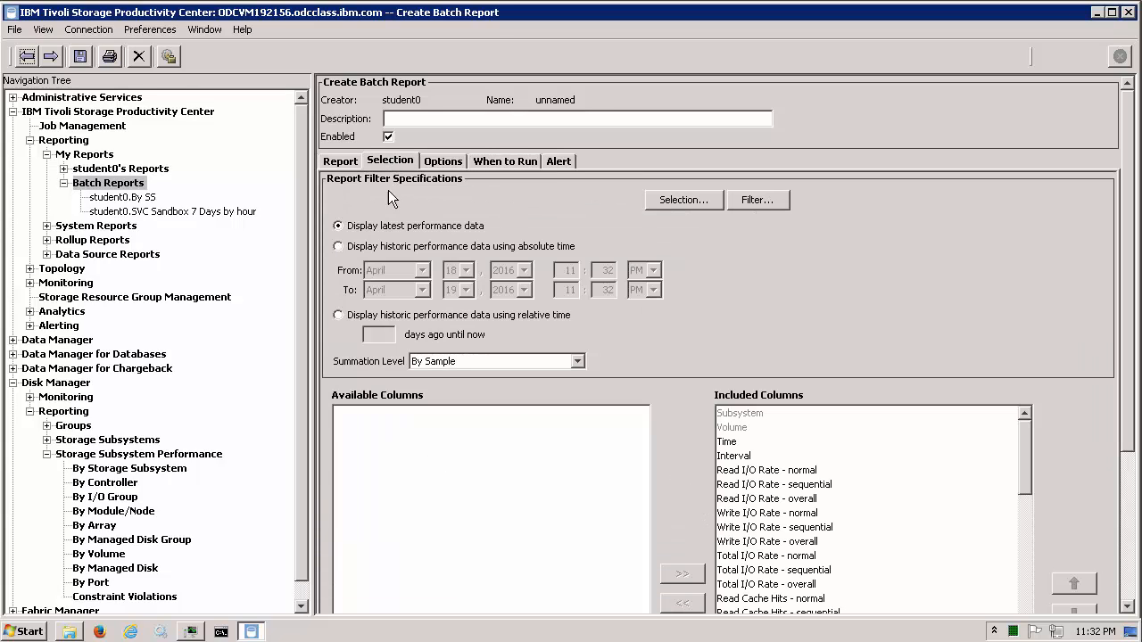
click(339, 316)
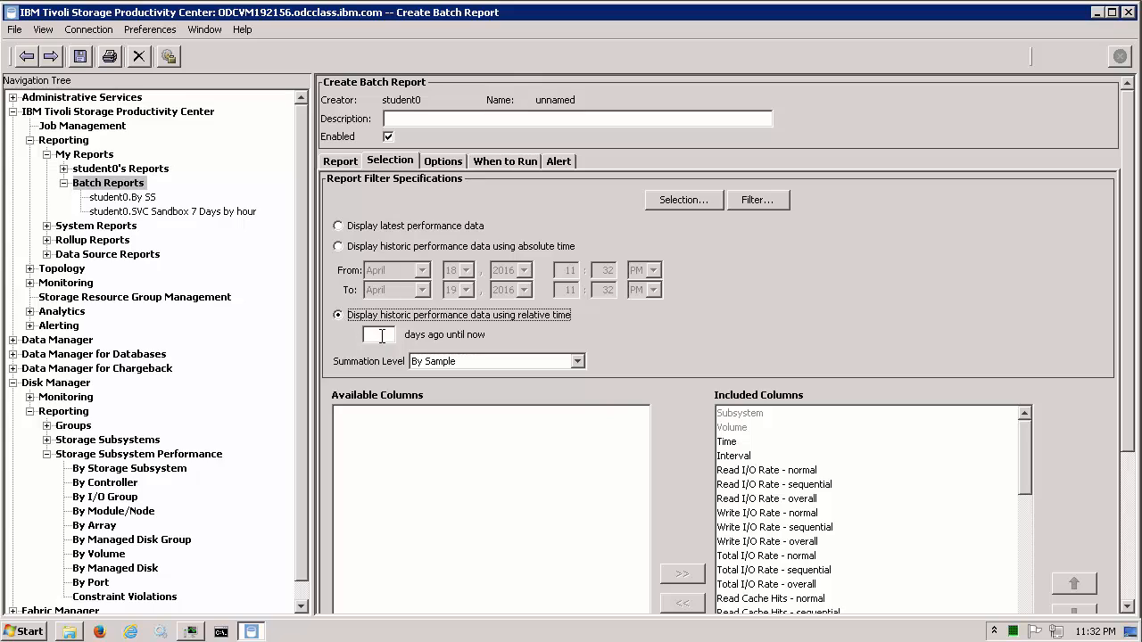
click(381, 336)
text(7)
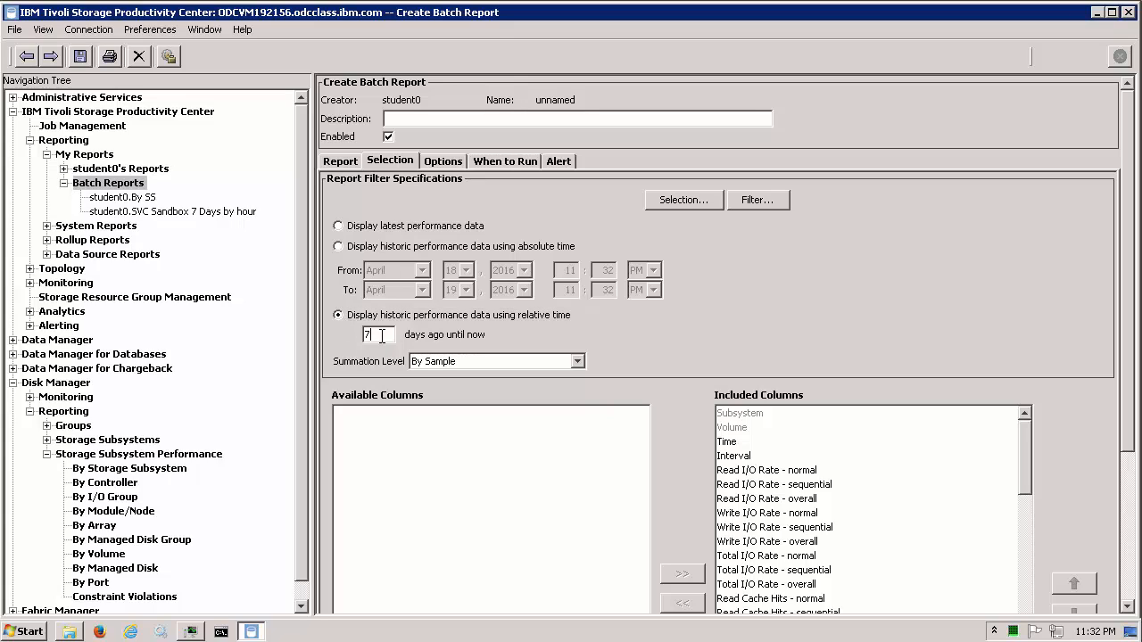
click(459, 362)
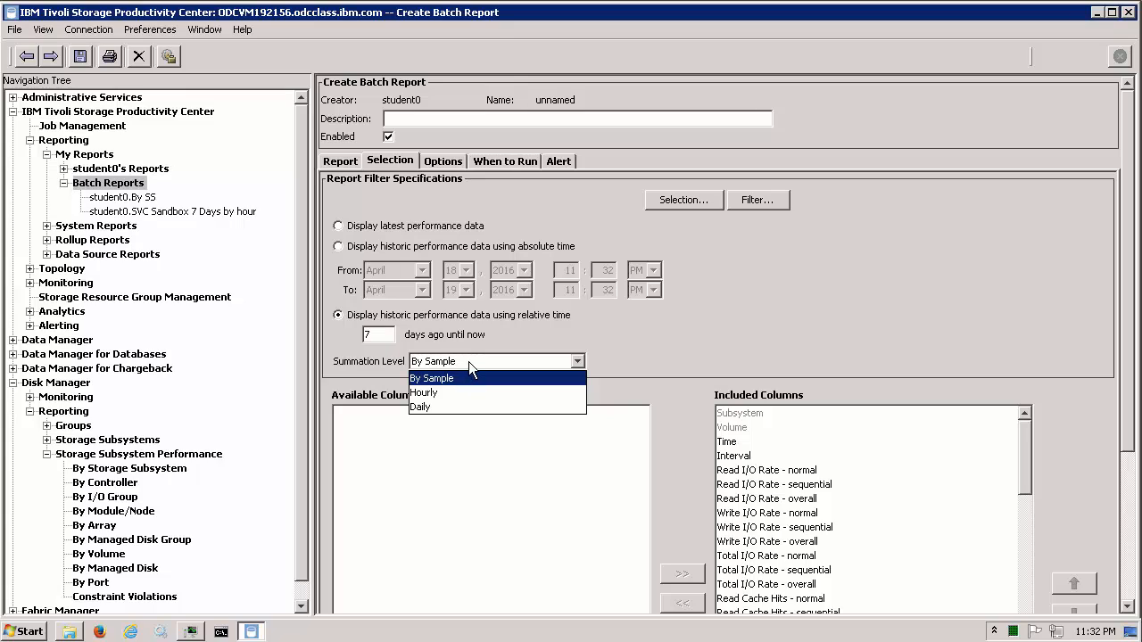
click(468, 361)
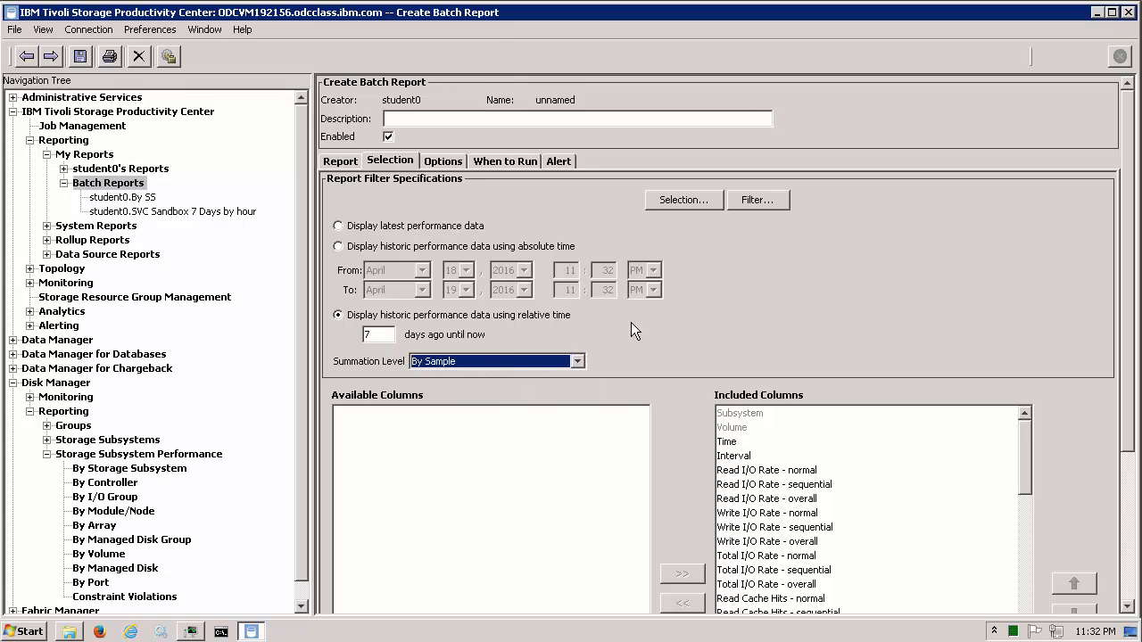
Step: Add a filter to the volume report where Subsystem is LIKE SVC-2145-Sandbox-IBM
click(747, 201)
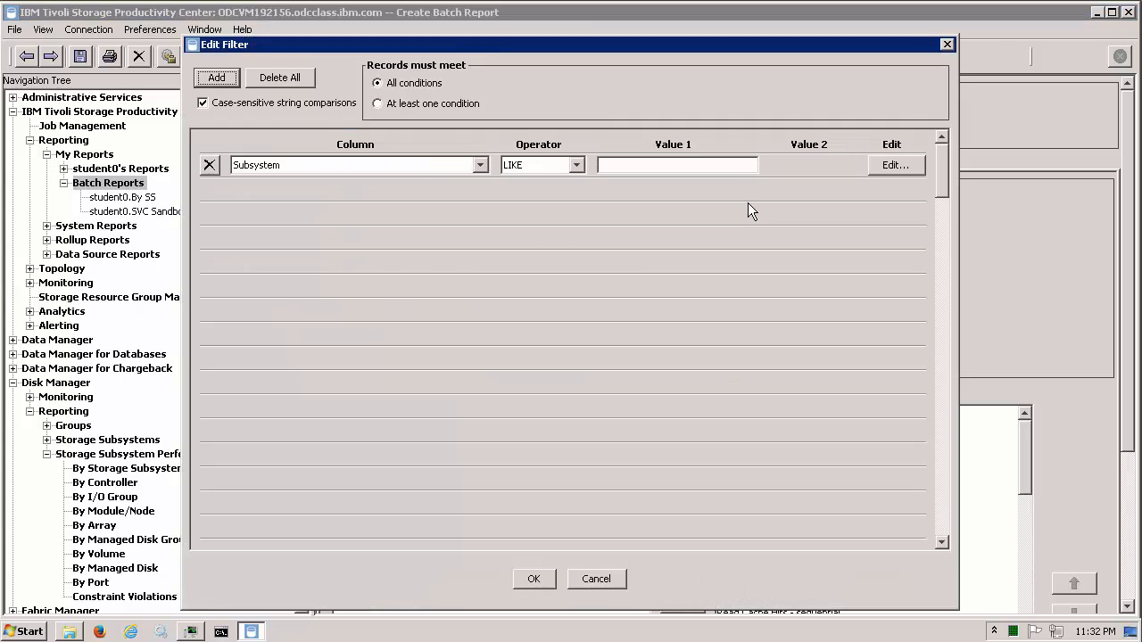
click(631, 165)
text(SVC-2145-Sandbox-IBM)
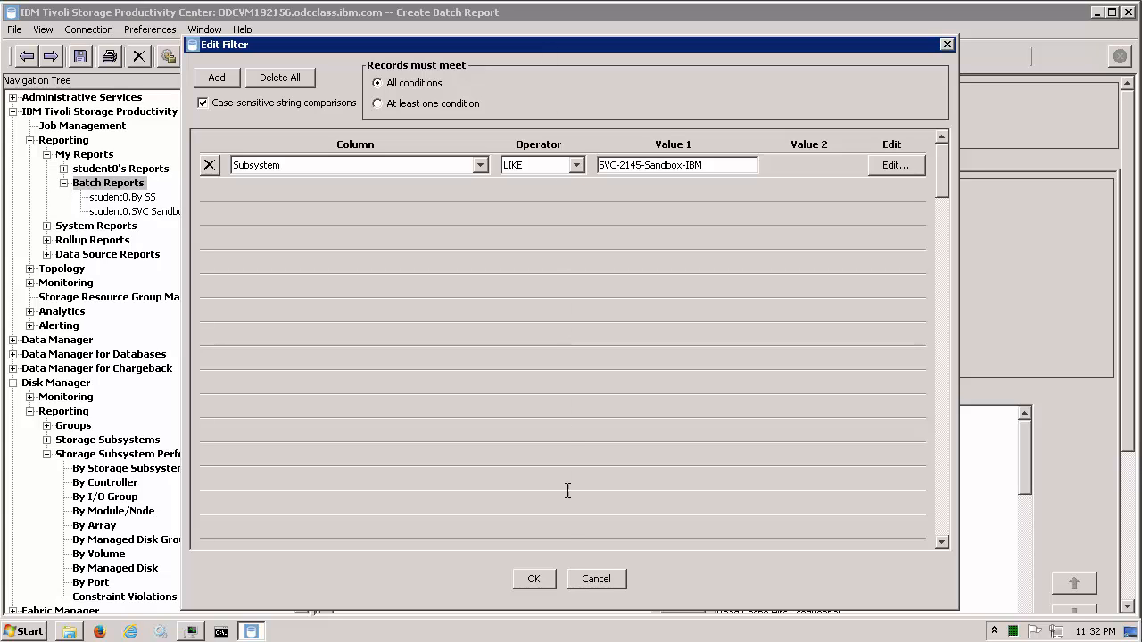
click(534, 578)
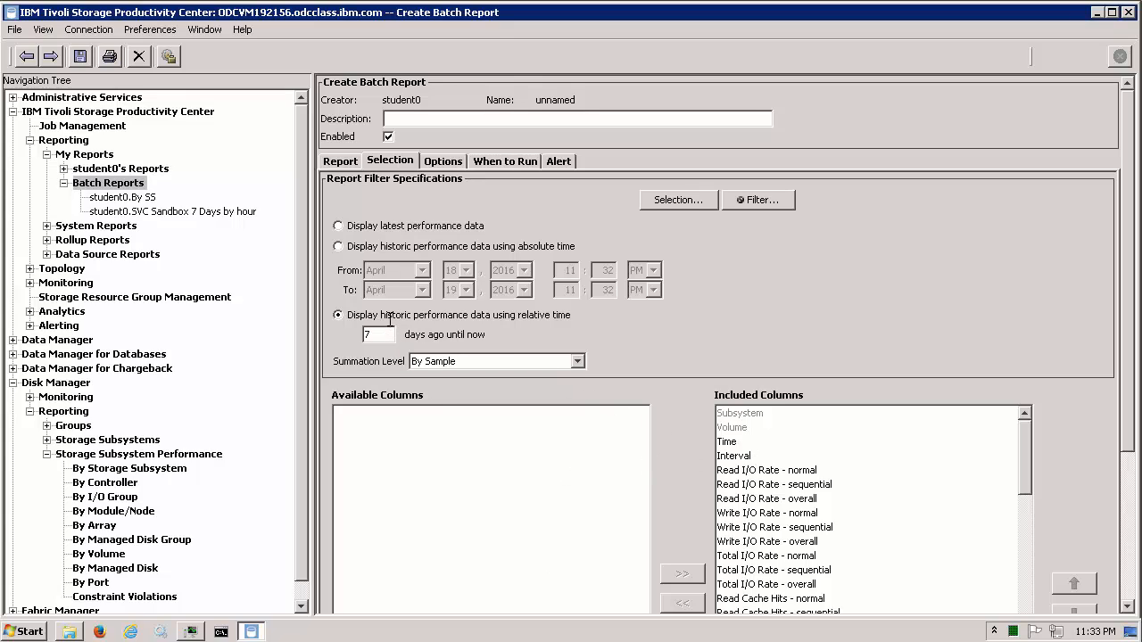
Step: Include headers in the volume report's CSV file and check when the report is set to run
click(442, 165)
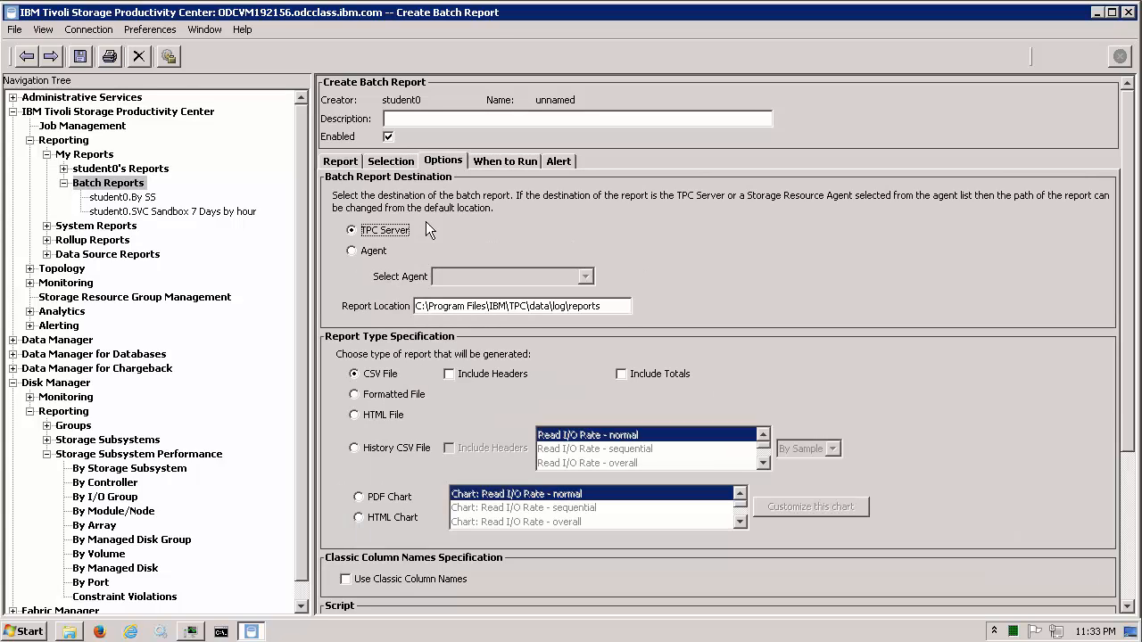
click(451, 375)
click(510, 165)
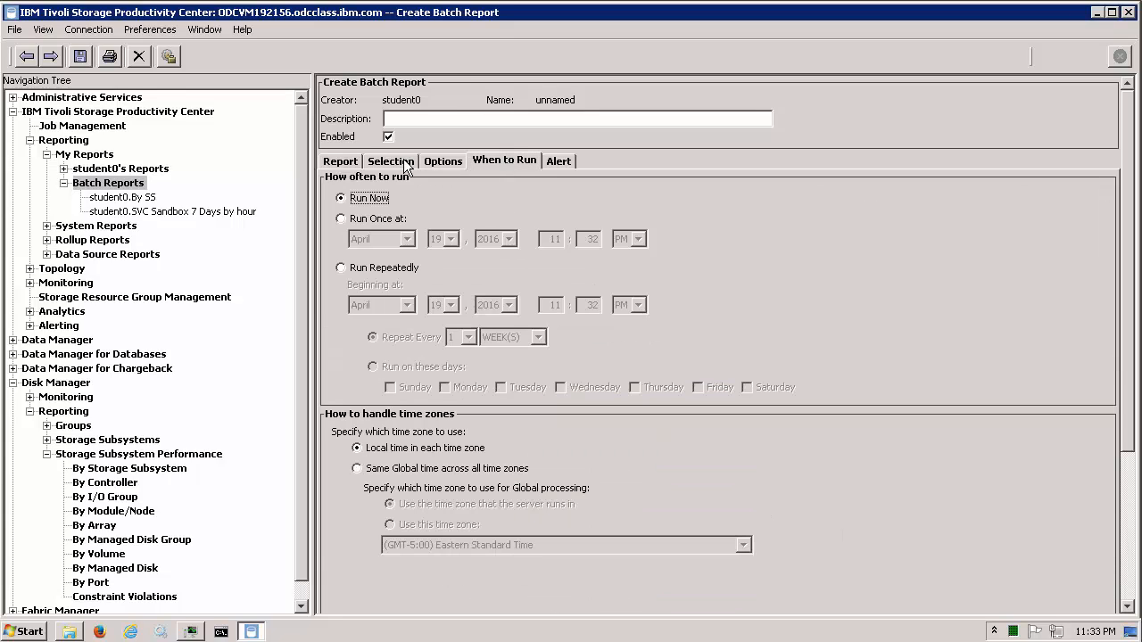
Step: Save the batch report under the name SVC Sandbox Volumes 7 Days Sam and open its job status
click(80, 58)
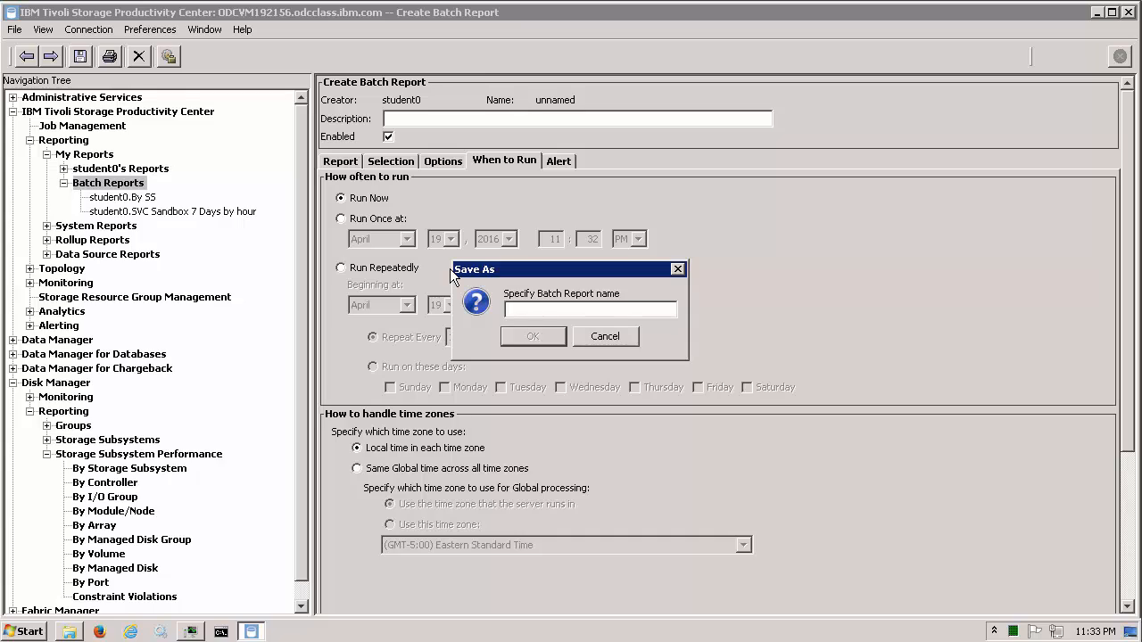
text(SVC Sandbox Volumes)
text(Da)
text(ysby Sam)
click(634, 310)
text(Sam)
click(533, 337)
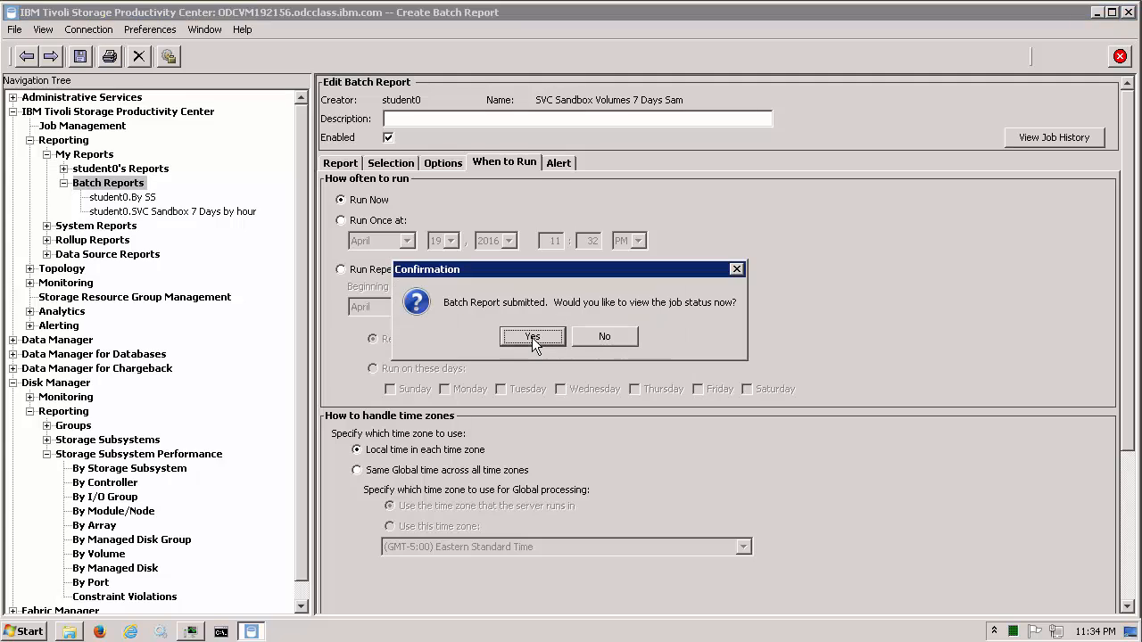
click(531, 337)
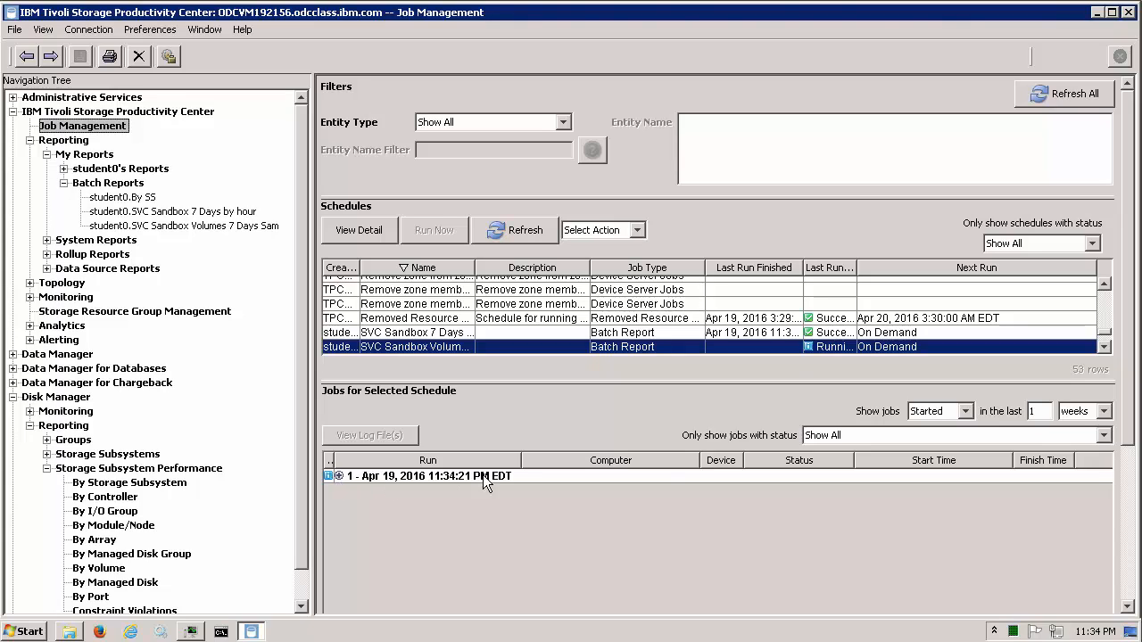
Step: Refresh all jobs, open the log of the SVC Sandbox Volumes 7 Days Sam run and refresh the log
click(1038, 96)
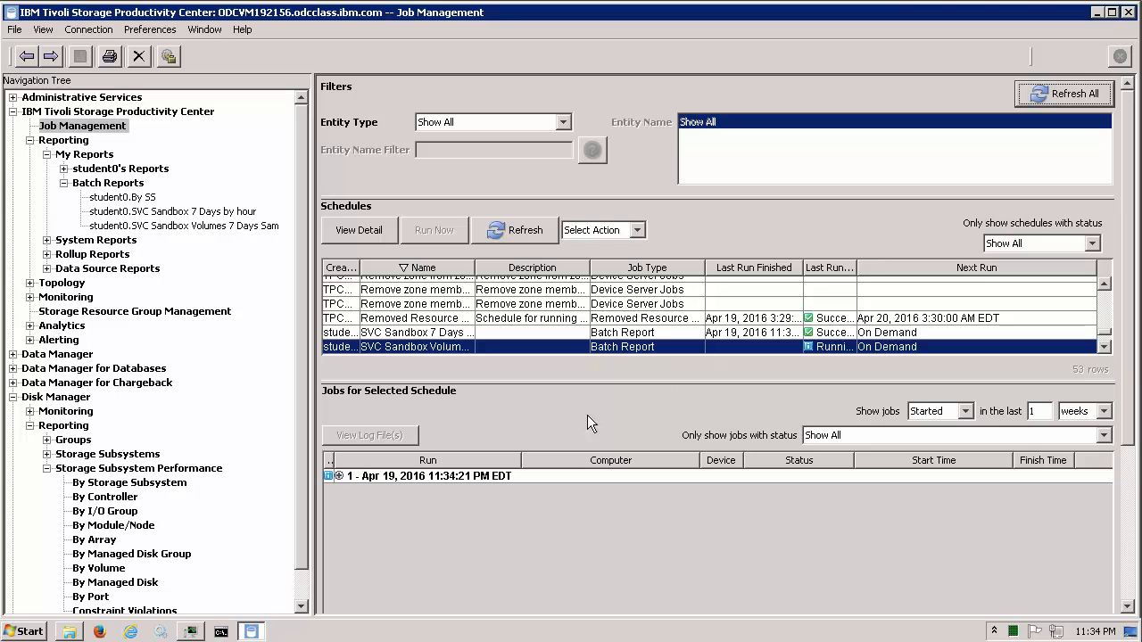
click(339, 475)
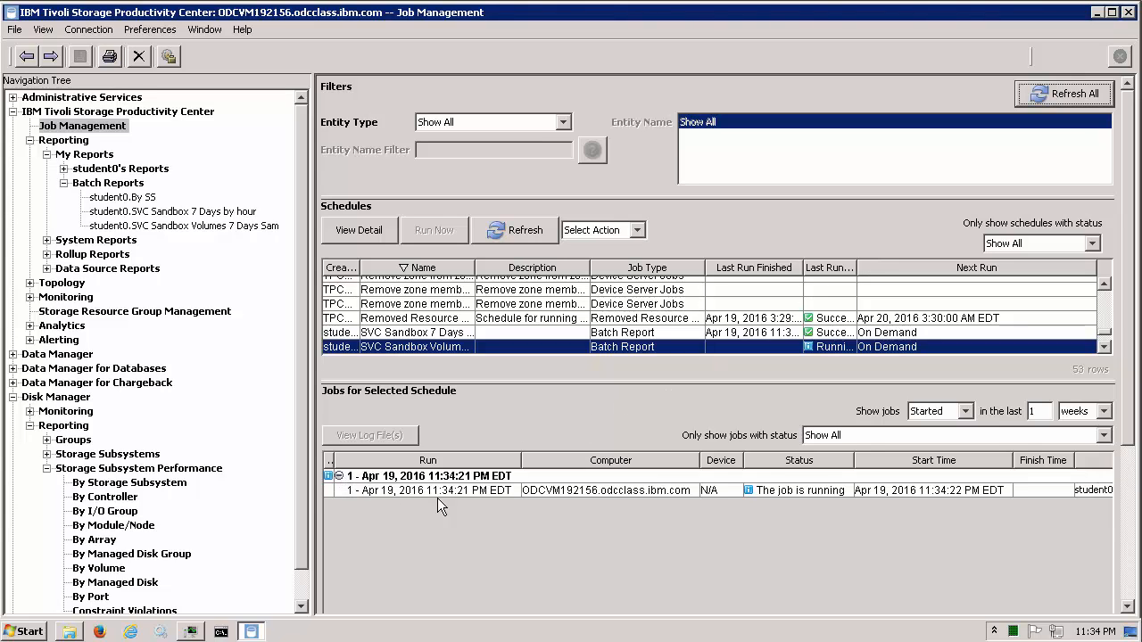
double_click(459, 491)
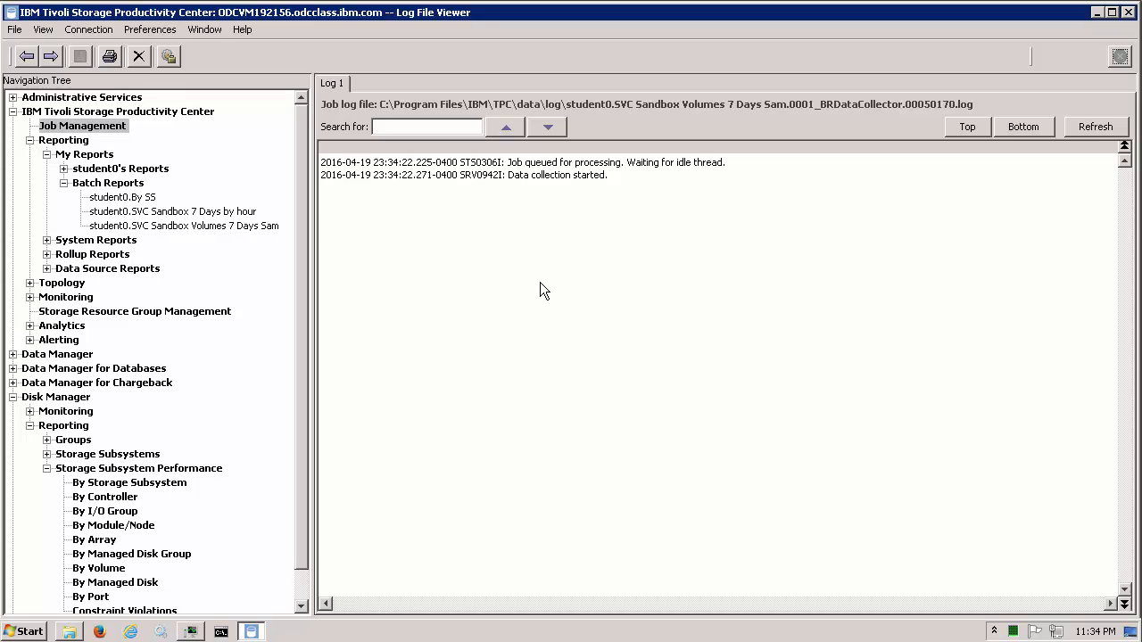
click(1080, 131)
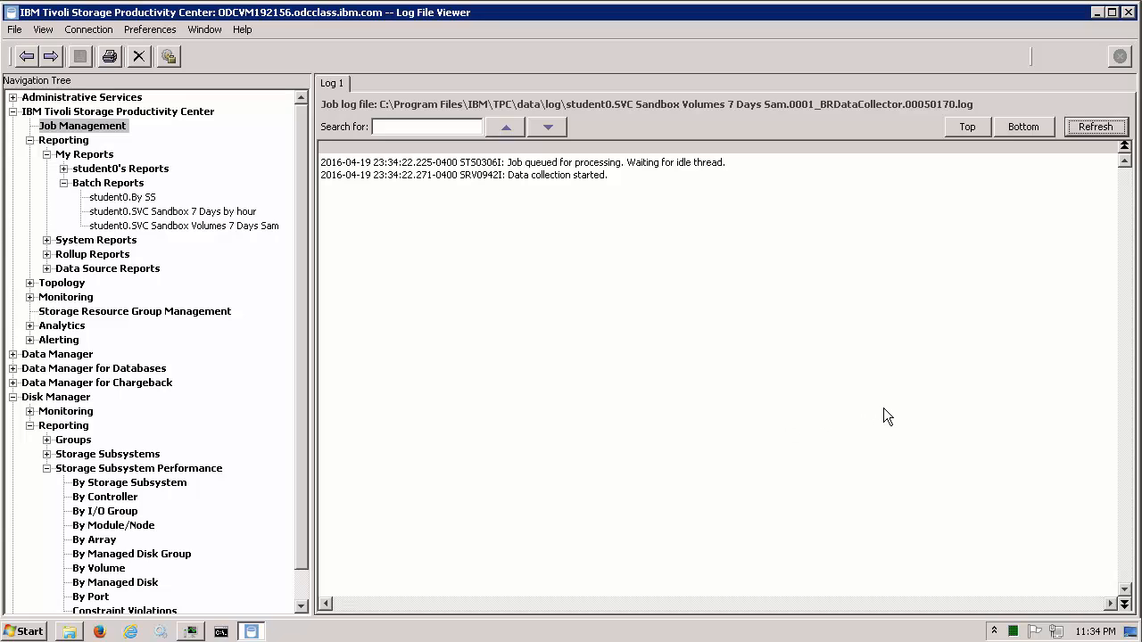
Step: Refresh the log of the SVC Sandbox Volumes 7 Days Sam job repeatedly to follow its data retrieval
click(1078, 129)
click(1082, 127)
click(1082, 126)
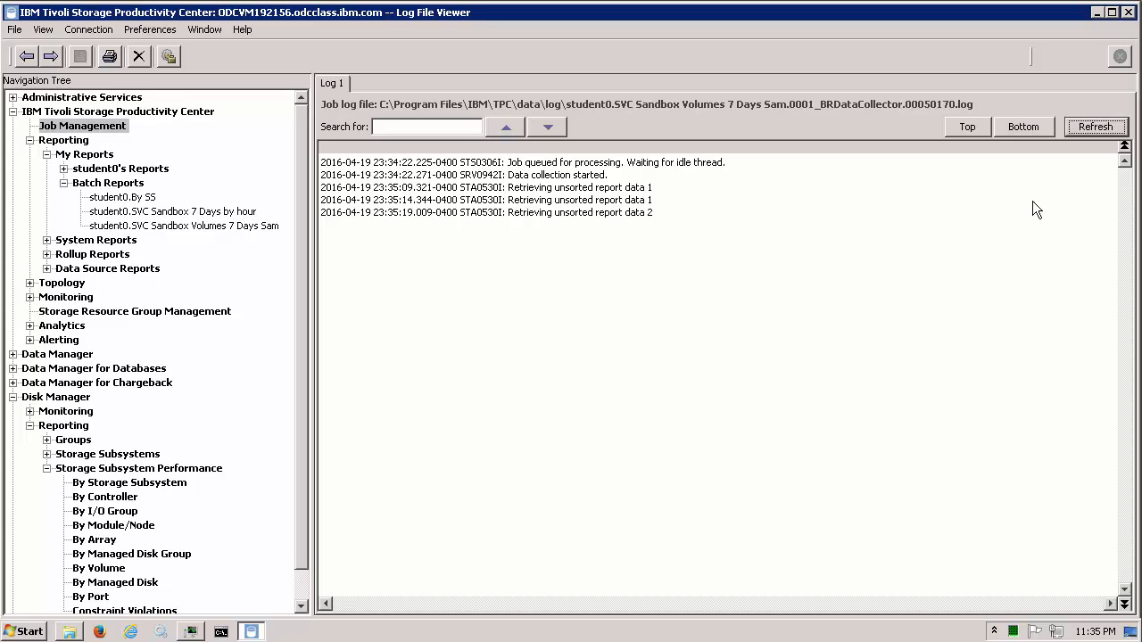
click(1079, 124)
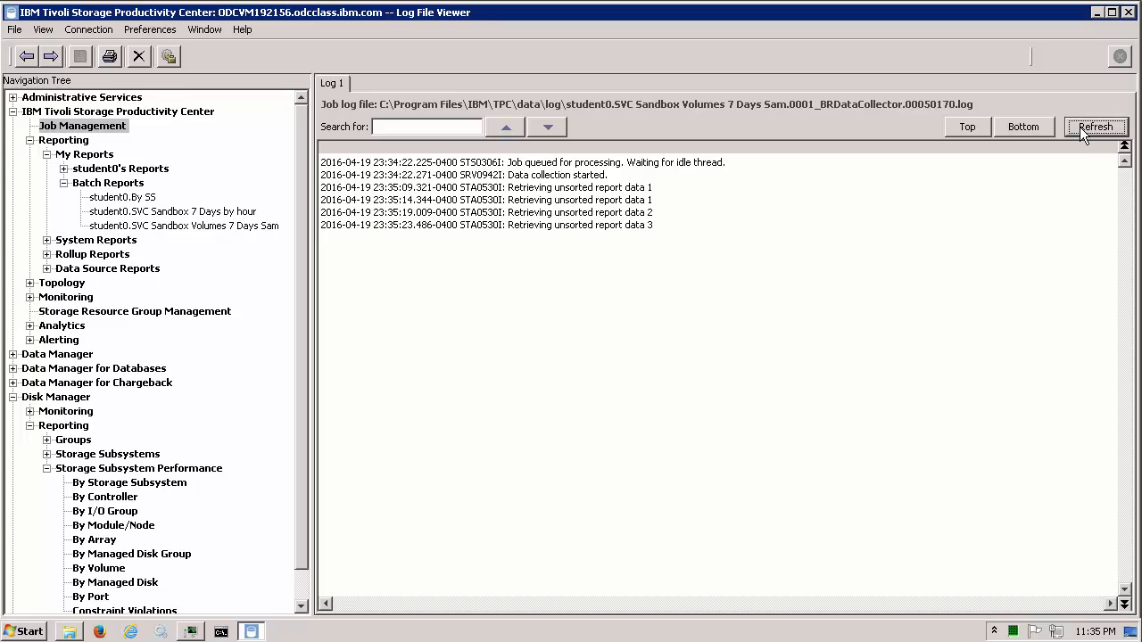
click(1079, 127)
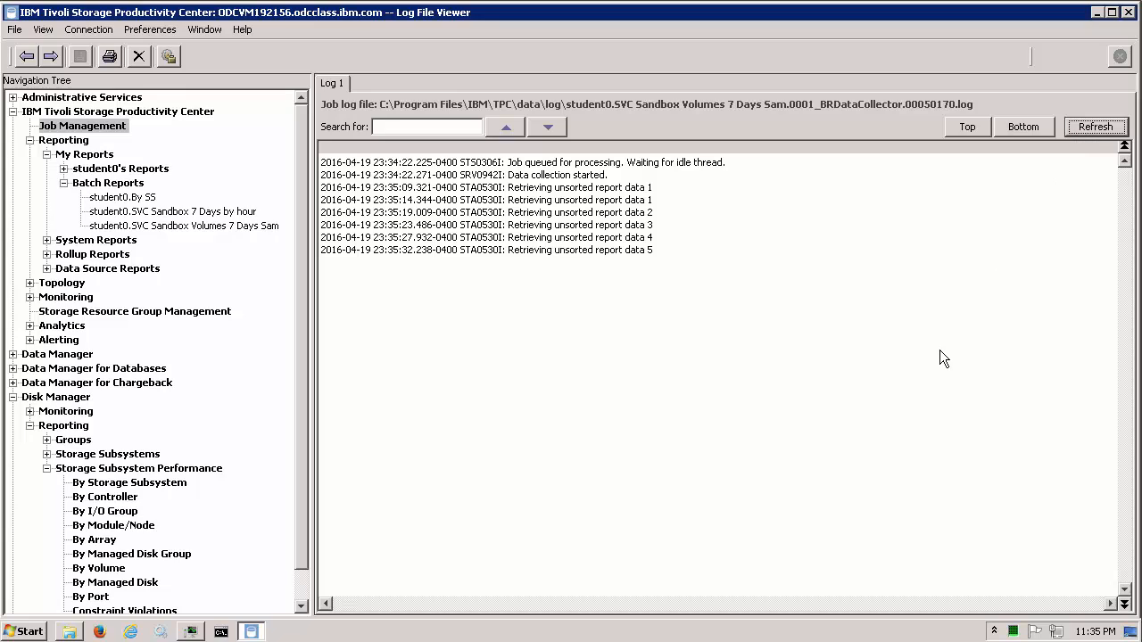
click(1074, 127)
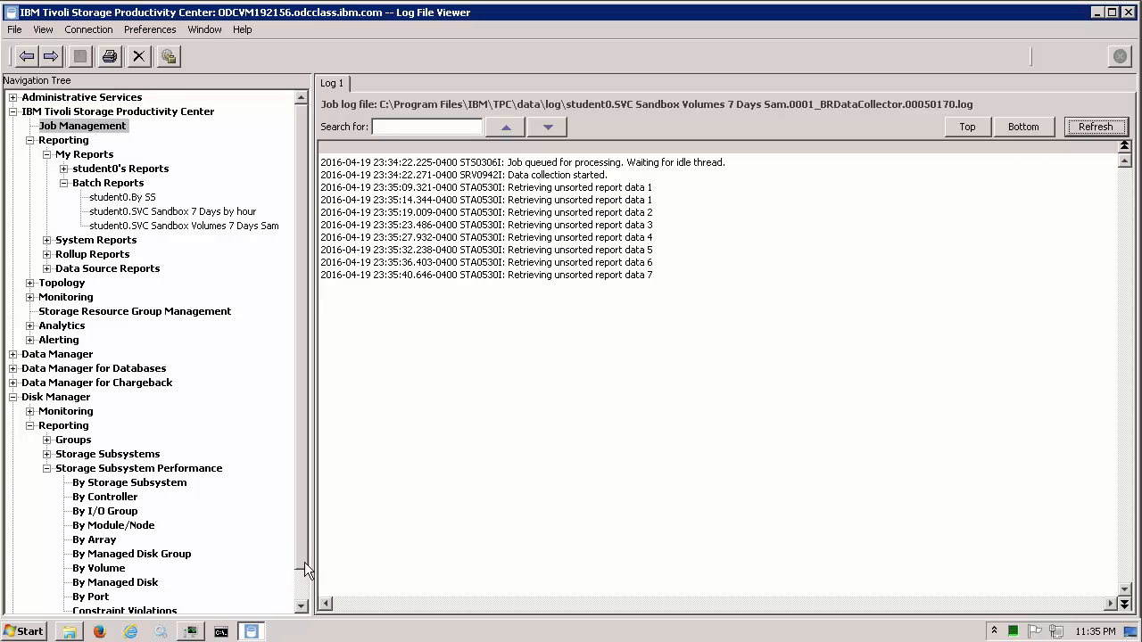
Step: Check the server's CPU and memory load in Windows Task Manager, and return to refreshing the job log until report generation is reached
click(190, 631)
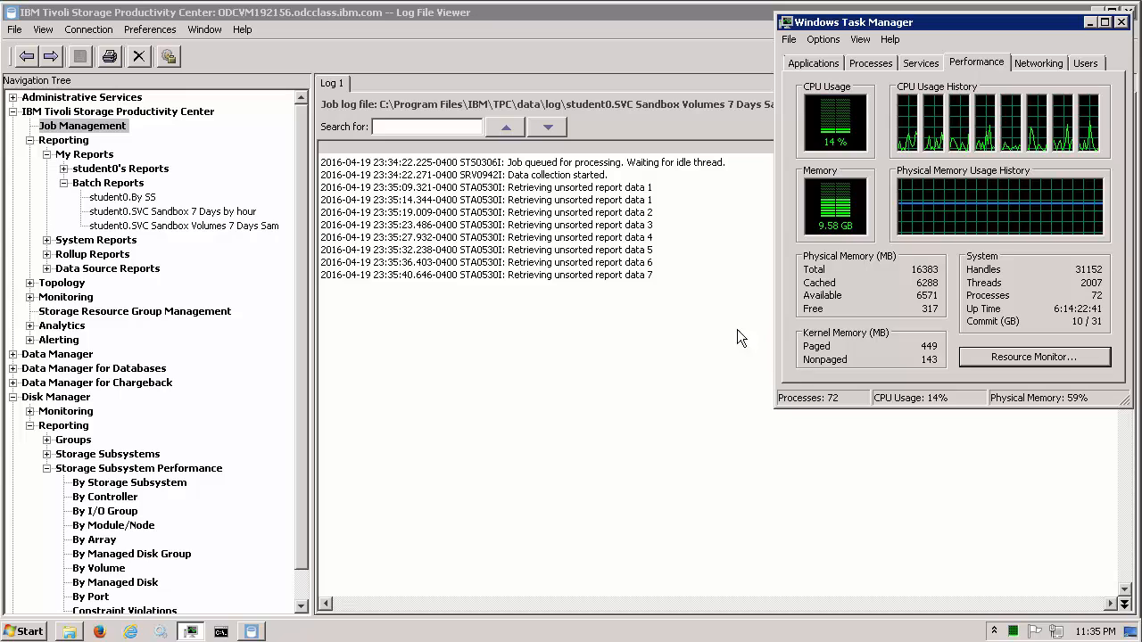
click(717, 317)
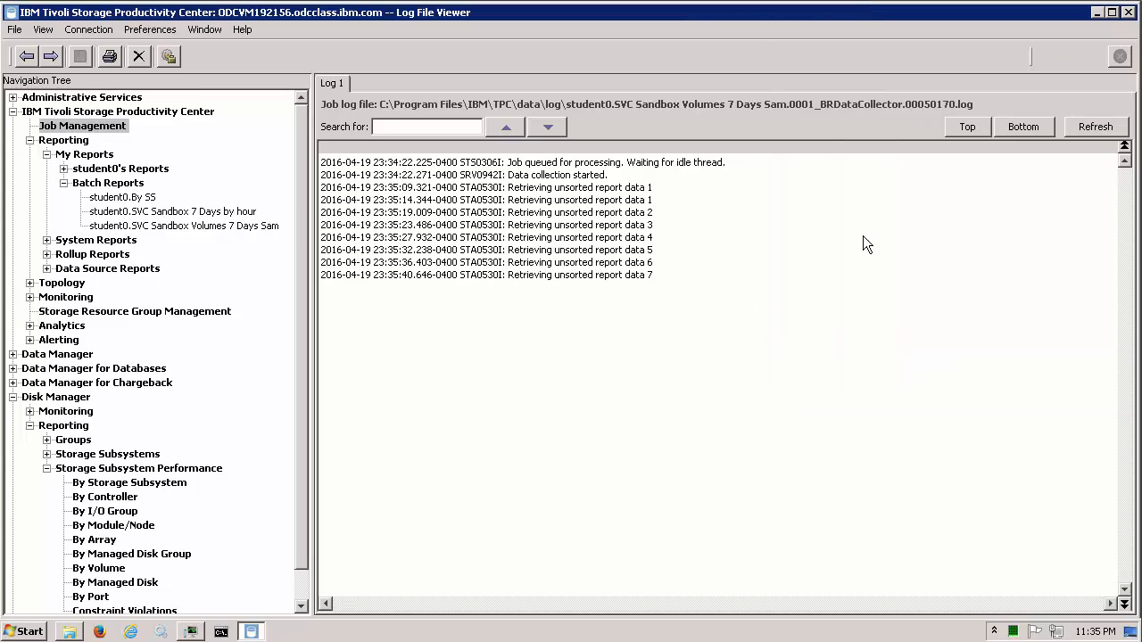
click(1107, 129)
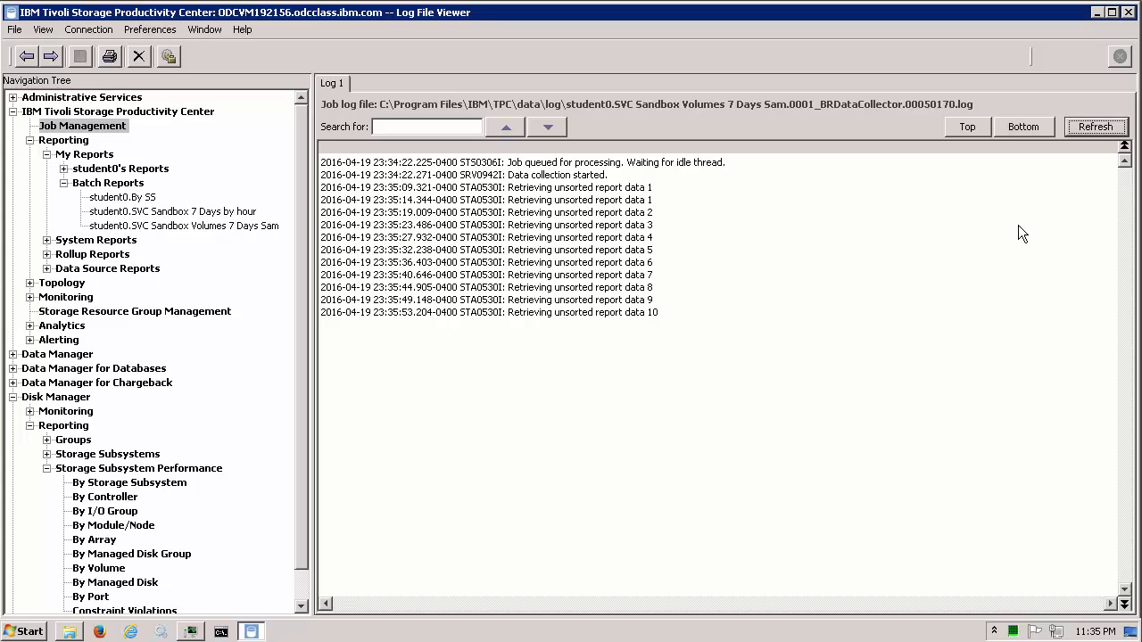
click(1073, 129)
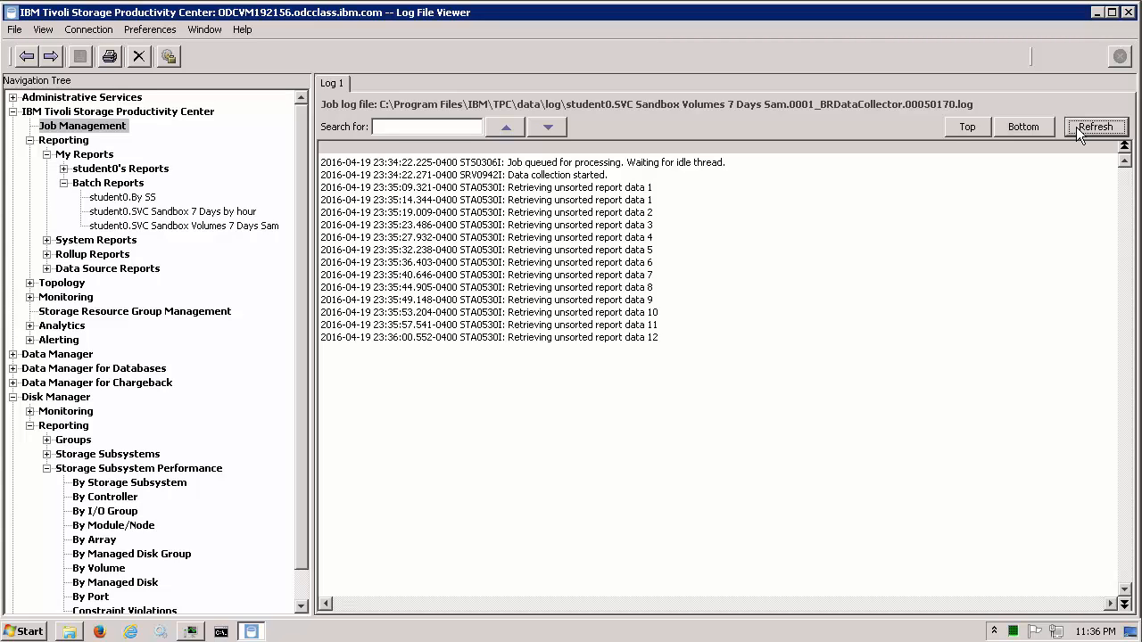
click(1076, 126)
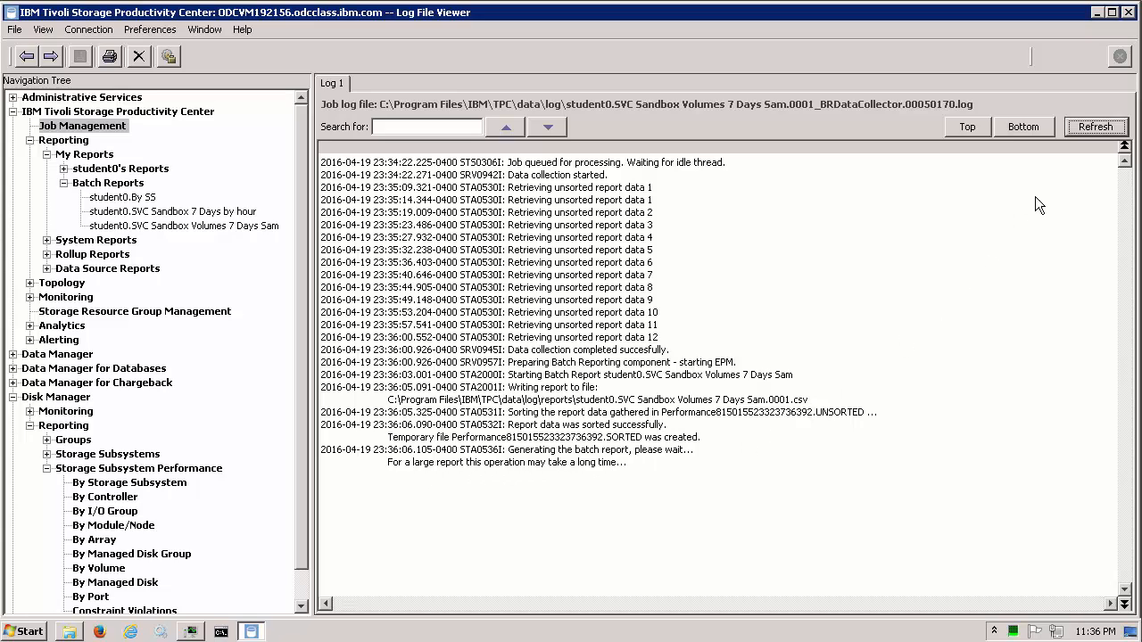
click(1089, 129)
Step: Switch to Windows Explorer, reload the reports folder inside log to check the volume report's file size, and refresh the job log again
click(69, 632)
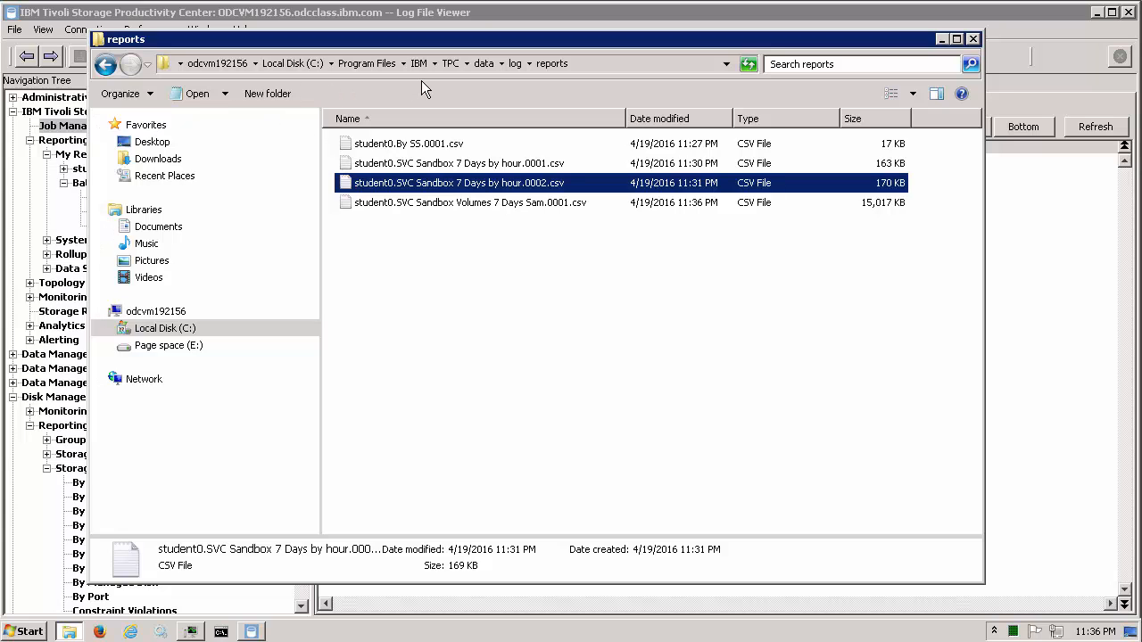
click(514, 65)
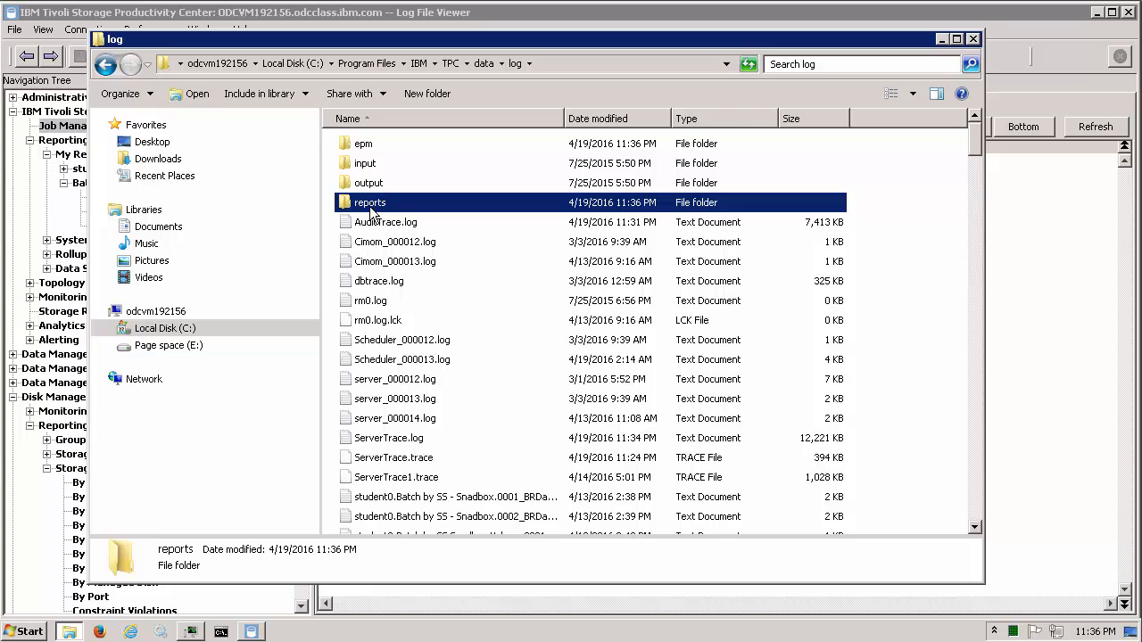
double_click(369, 207)
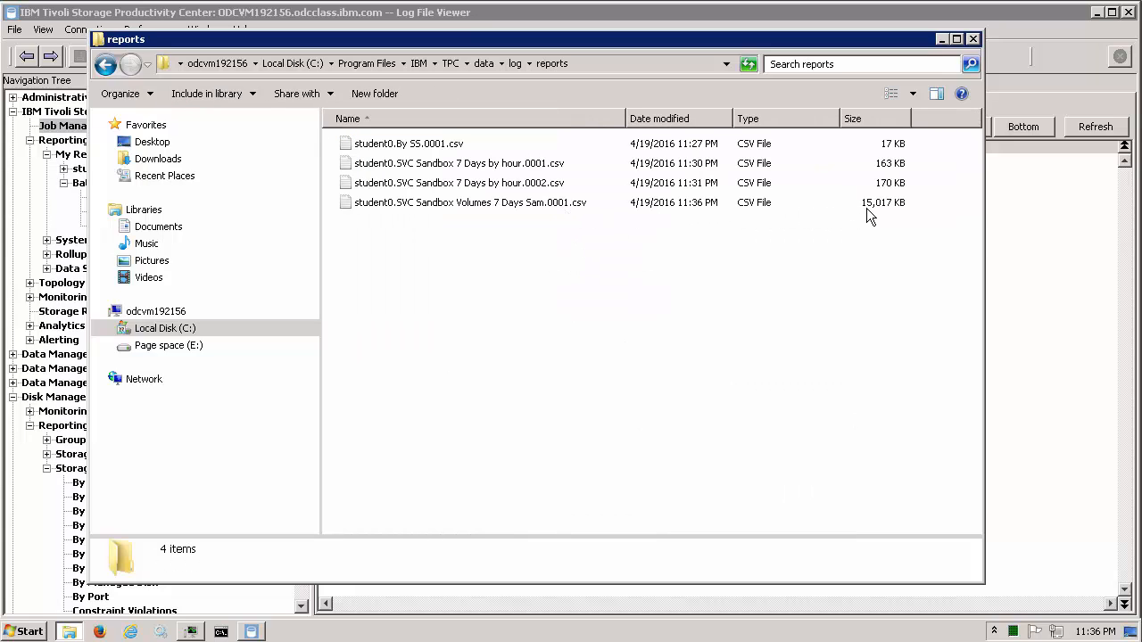
click(1025, 282)
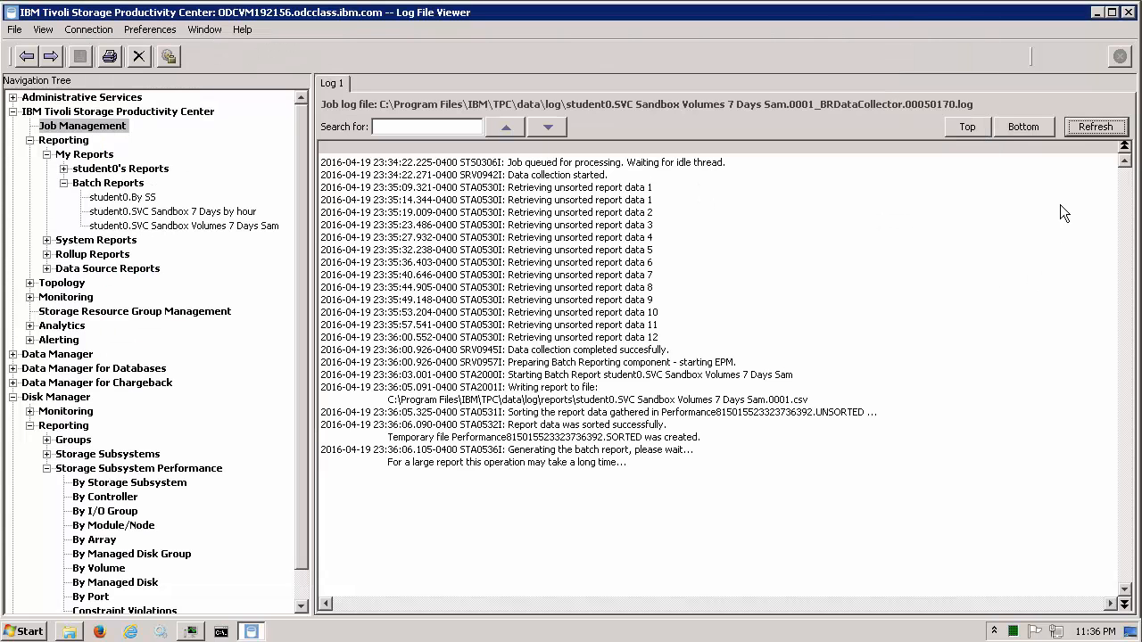
click(1094, 128)
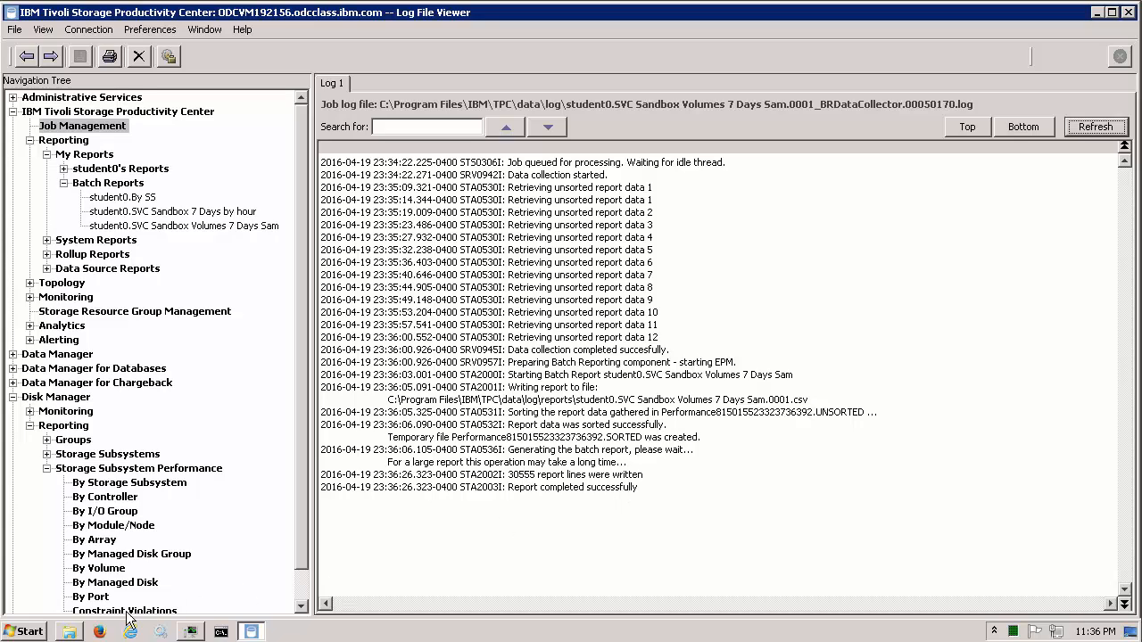
Step: Reopen the reports folder in Windows Explorer, view student0.SVC Sandbox Volumes 7 Days Sam.0001.csv in a maximized Notepad window and close it
click(75, 632)
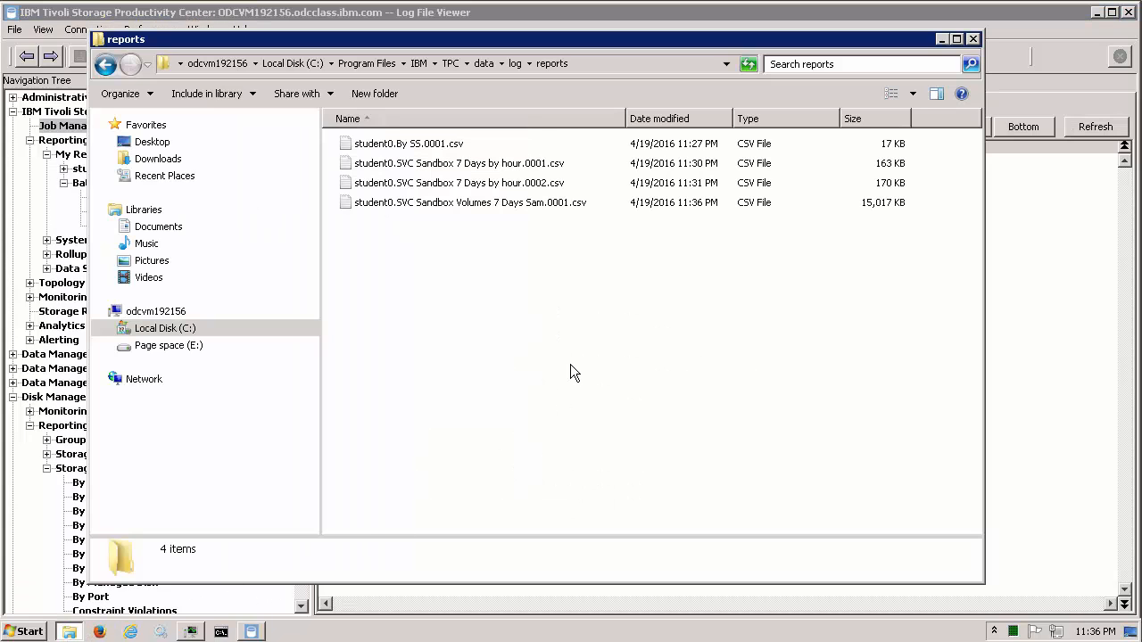
click(514, 64)
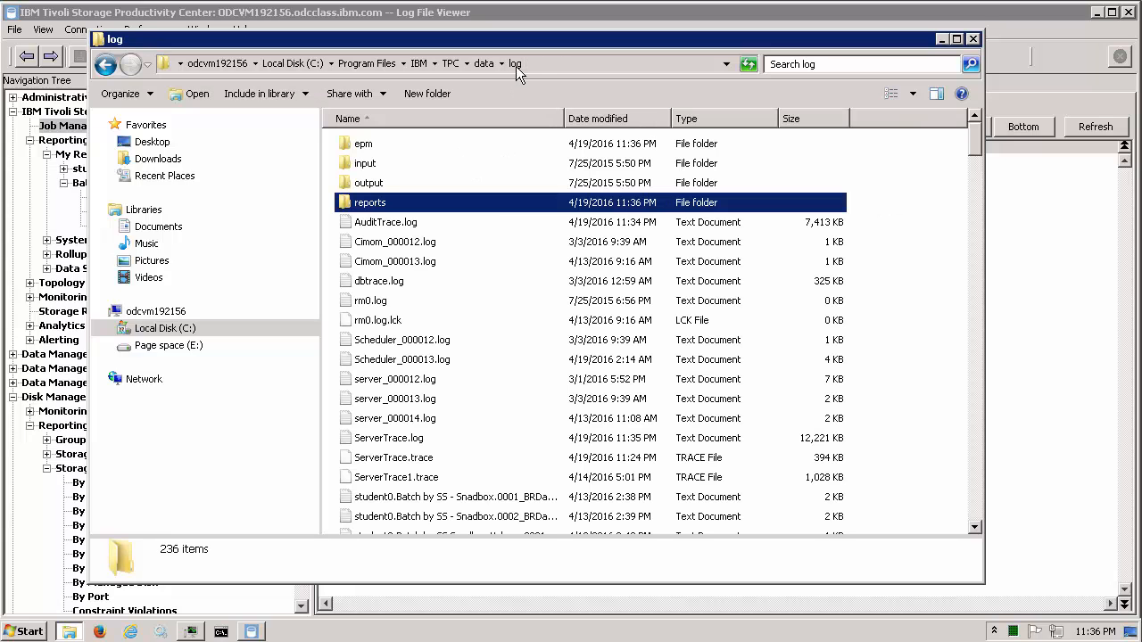
double_click(370, 202)
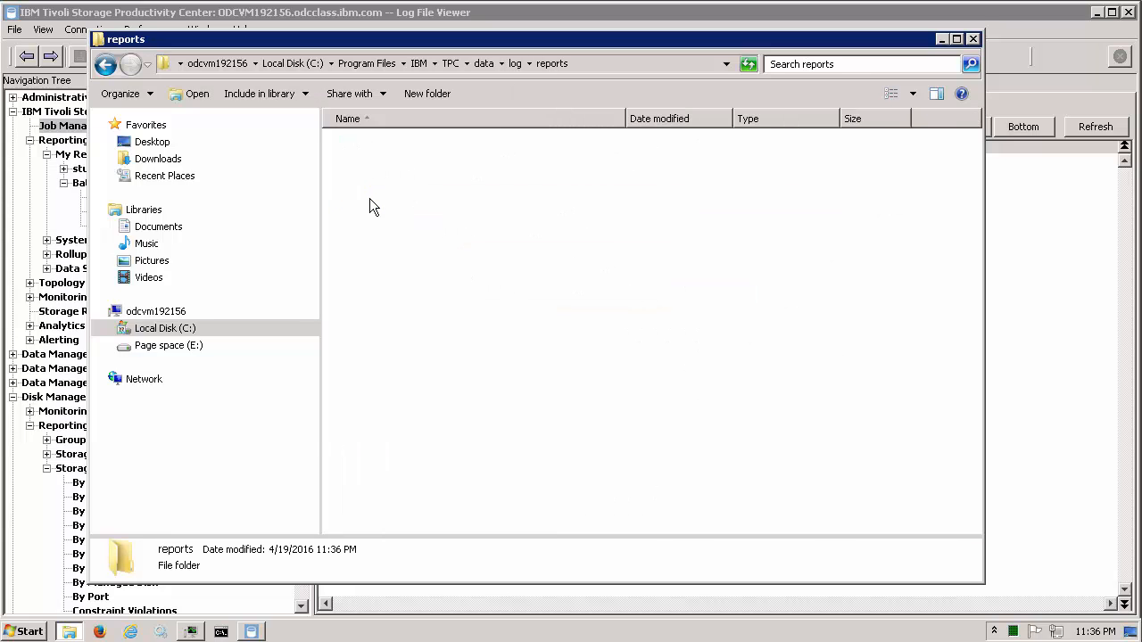
double_click(429, 205)
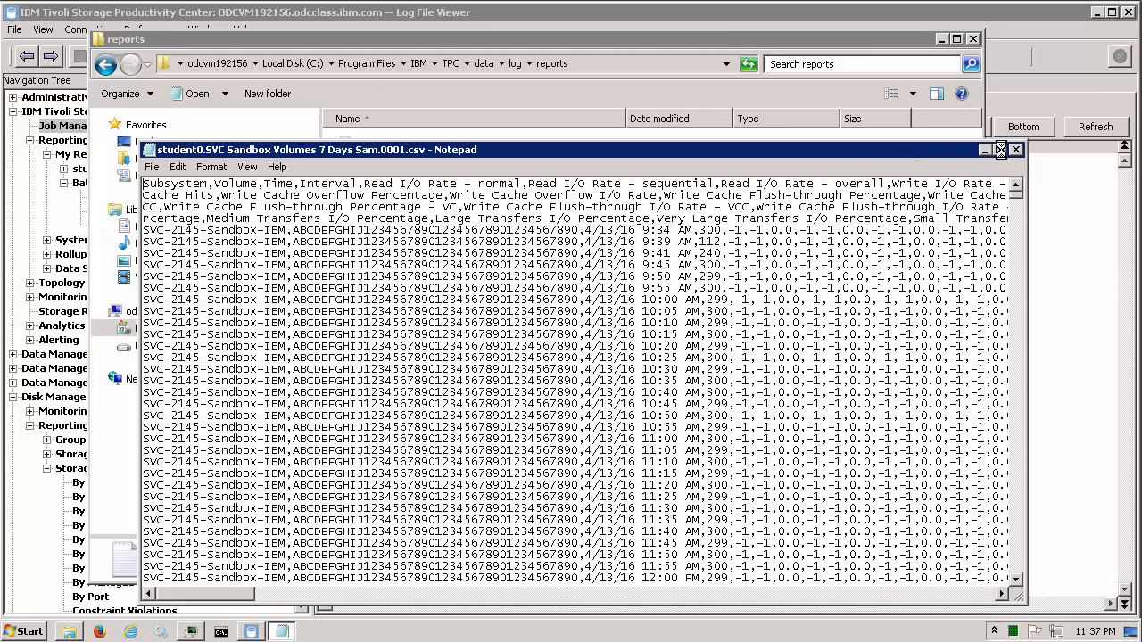
click(1000, 149)
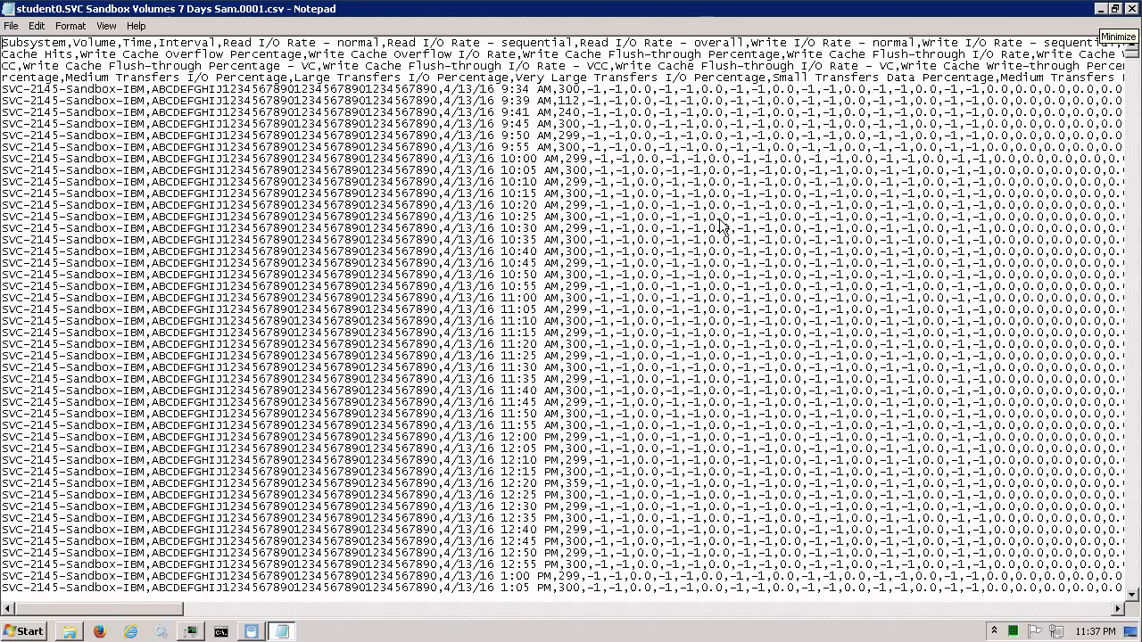
key(alt+F4)
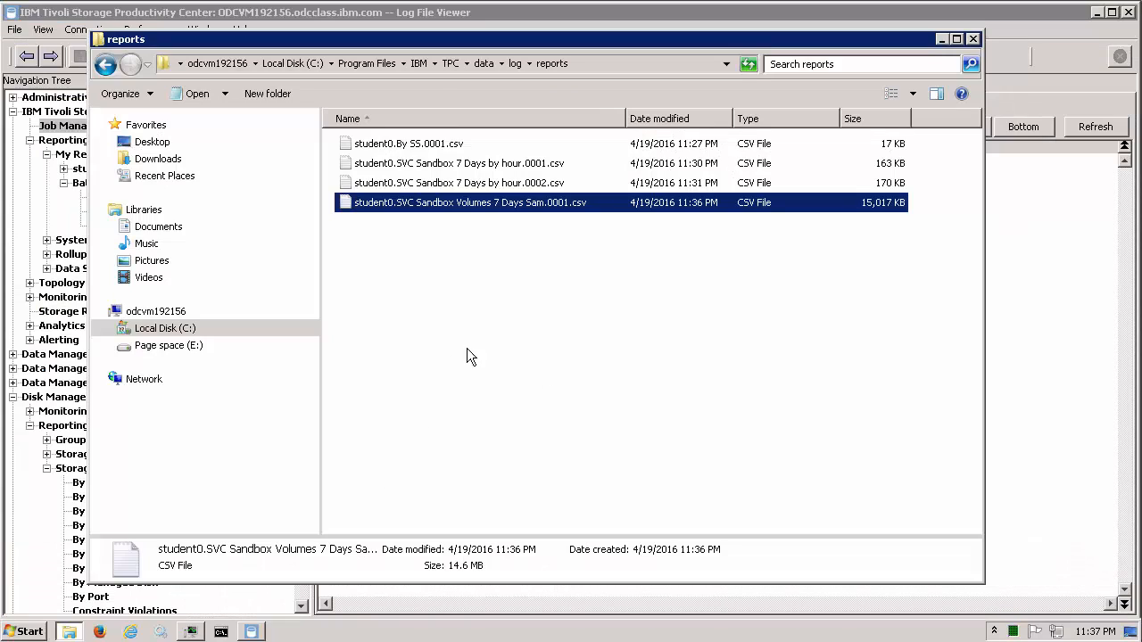